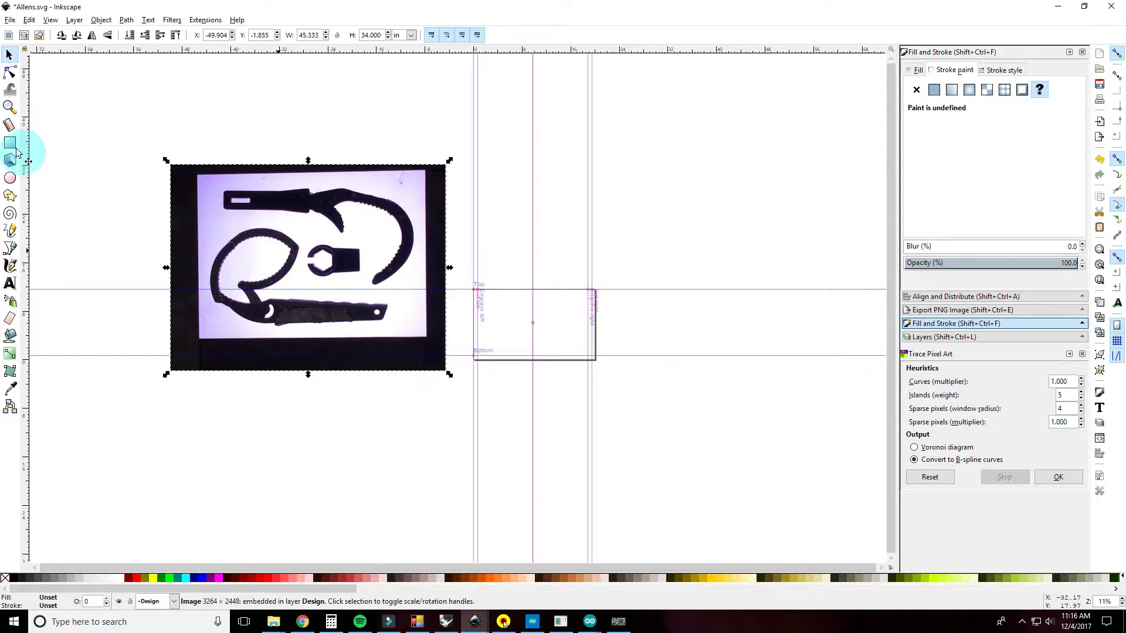
- Draw a rectangle about 8.6 by 5.8 in in the middle of the page
{"action": "left_click_drag", "start_coordinate": [566, 303], "coordinate": [559, 339]}
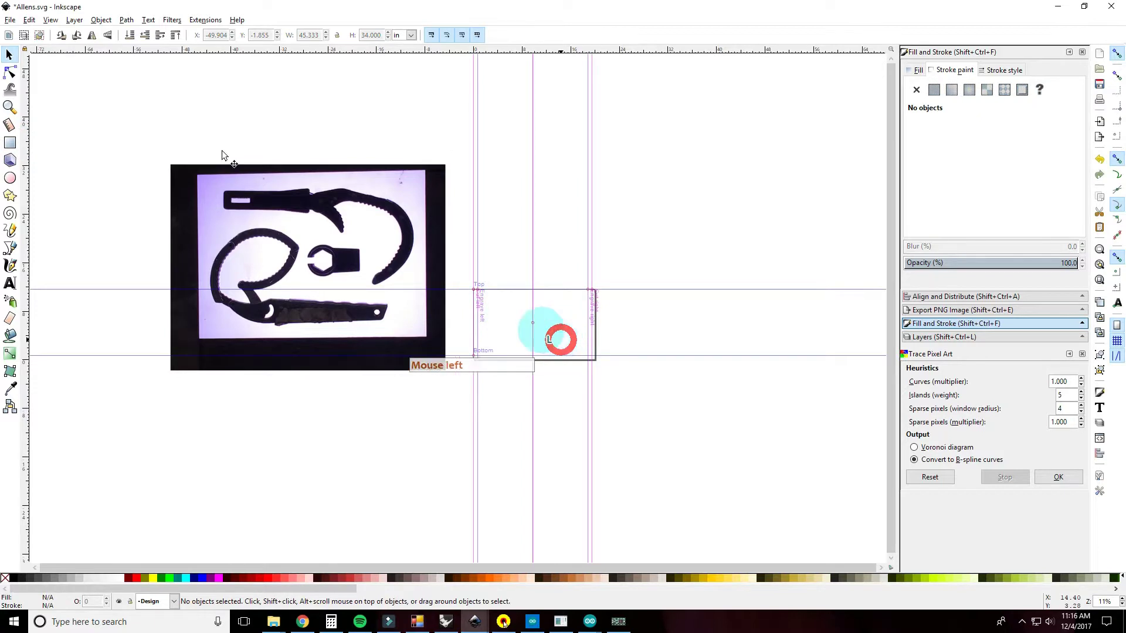
{"action": "left_click", "coordinate": [10, 142]}
{"action": "left_click_drag", "start_coordinate": [499, 308], "coordinate": [552, 341]}
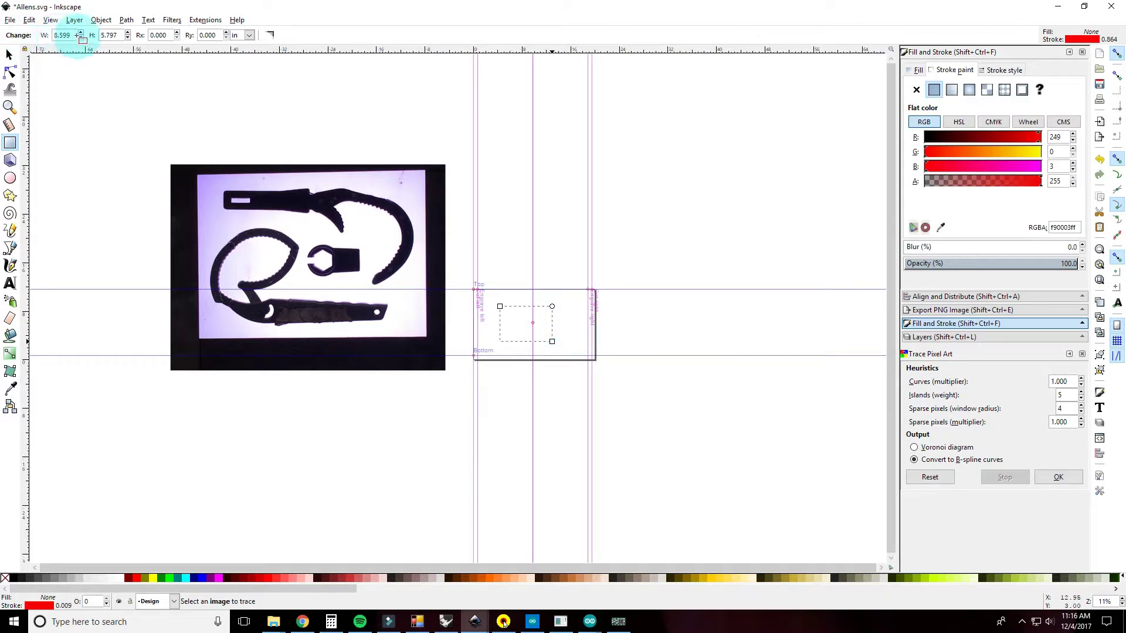
- Set the rectangle's width to 10.75 in and its height to 7.75 in
{"action": "left_click", "coordinate": [70, 35]}
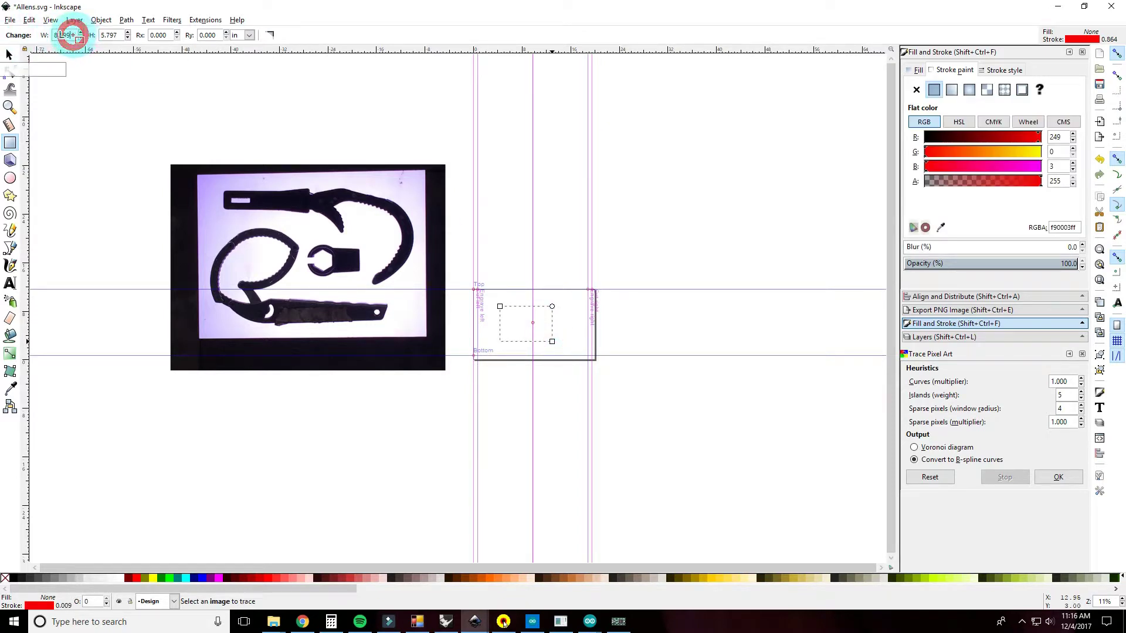
{"action": "double_click", "coordinate": [59, 36]}
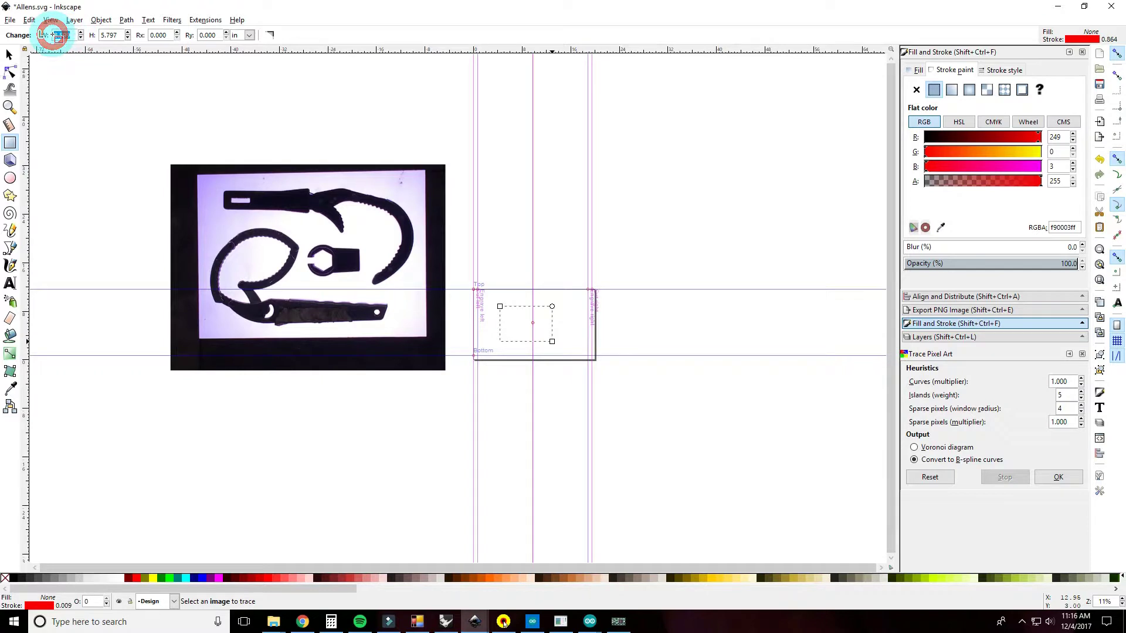
{"action": "type", "text": "10.75"}
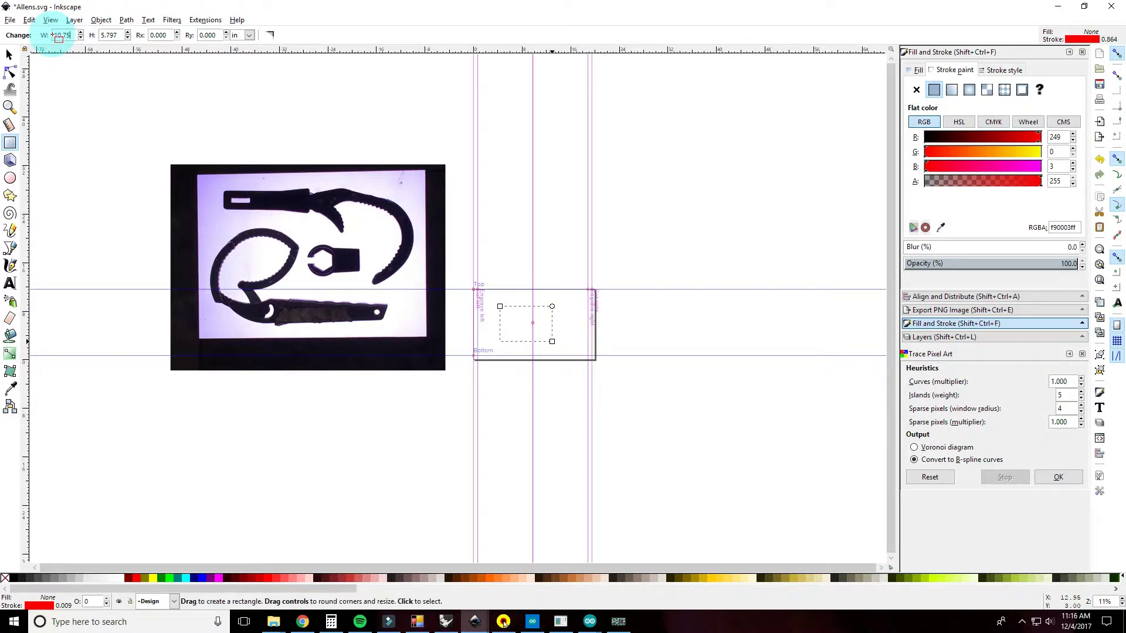
{"action": "left_click", "coordinate": [117, 35]}
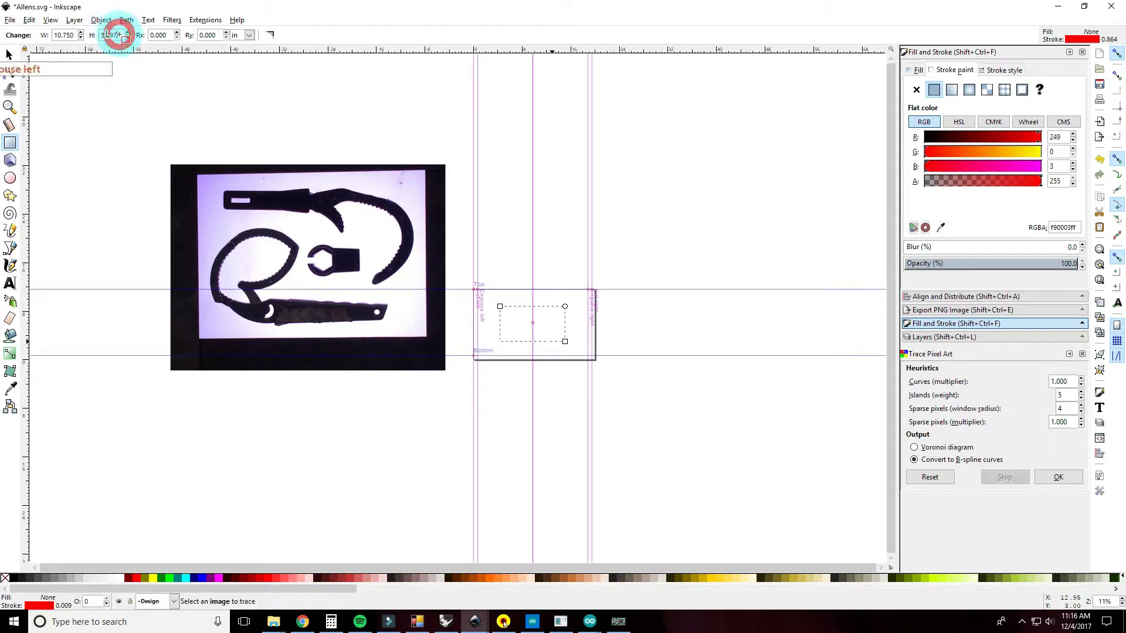
{"action": "double_click", "coordinate": [118, 35]}
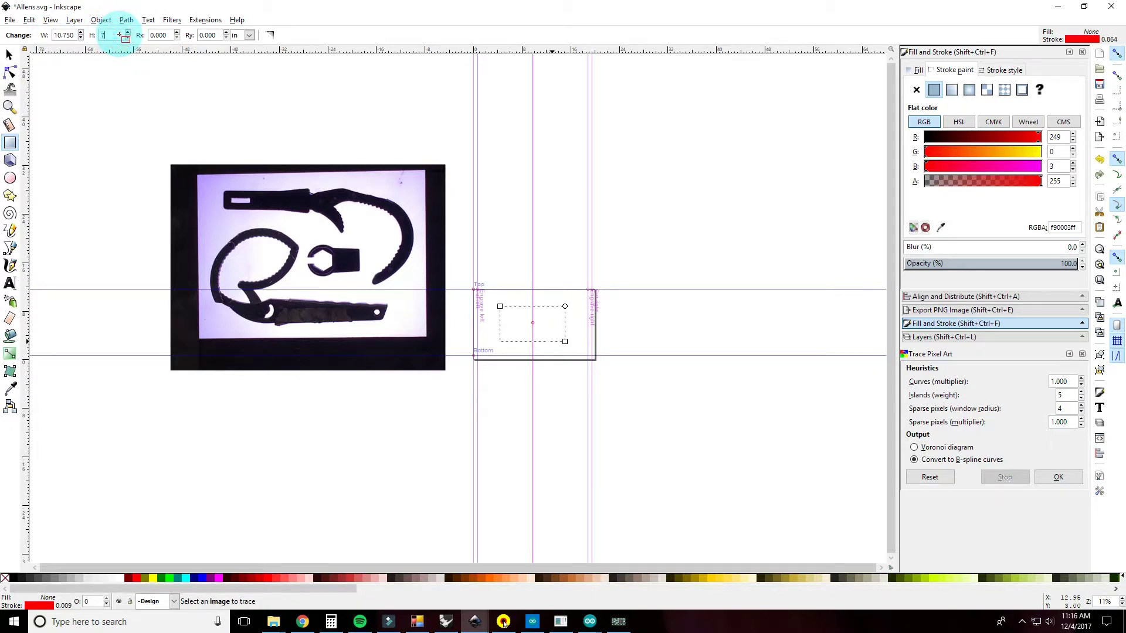
{"action": "type", "text": "7.75"}
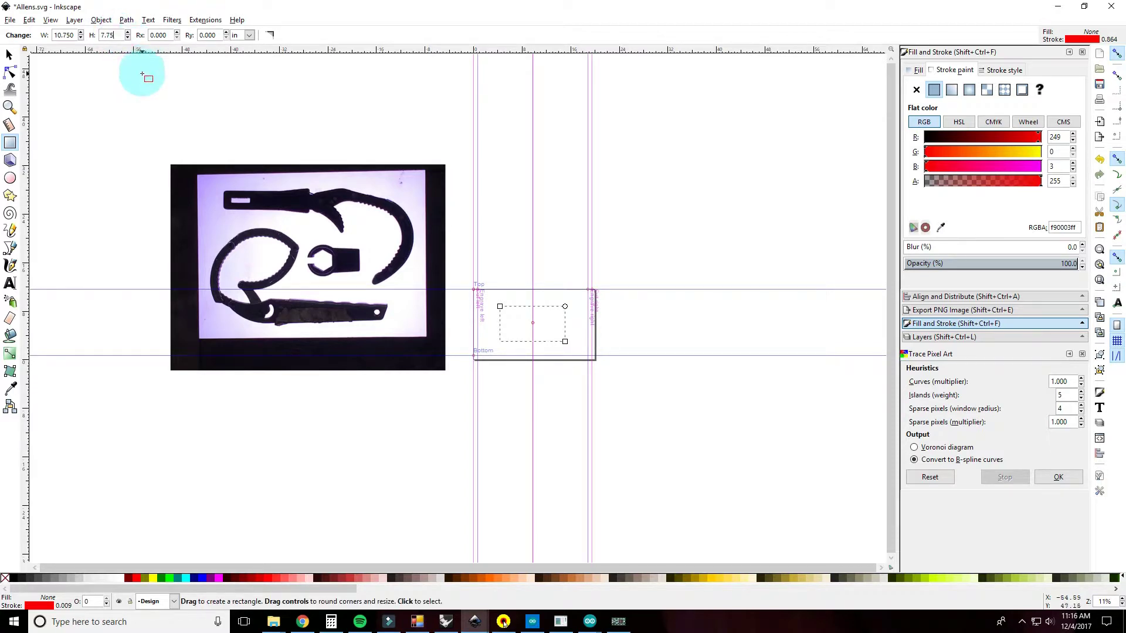
{"action": "key", "text": "Return"}
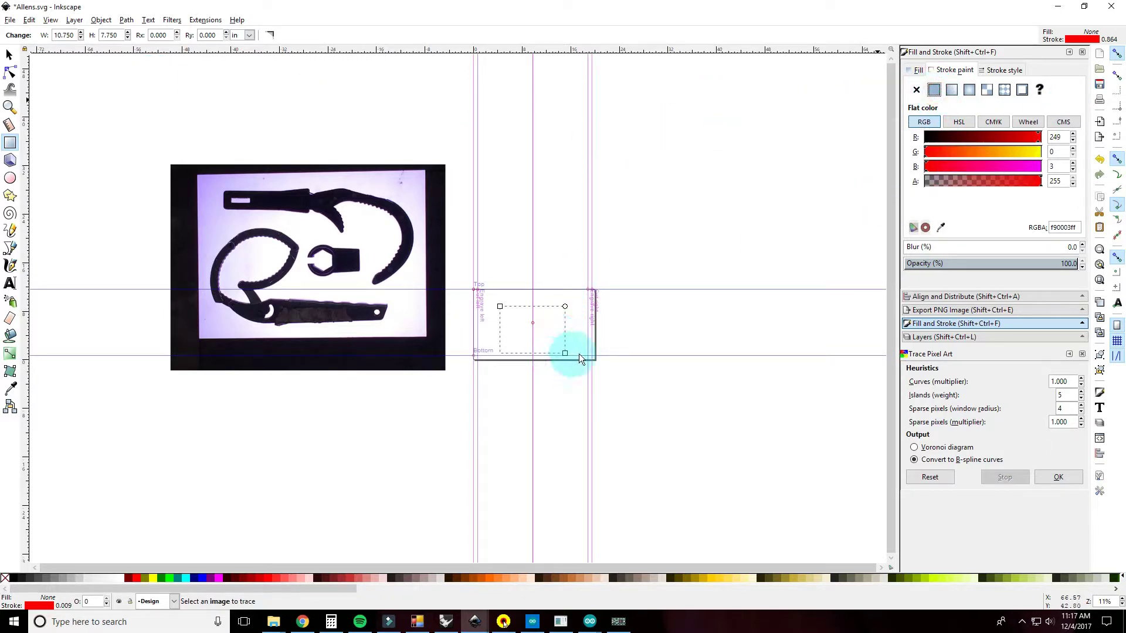
- Move the photo of the tools onto the page and scale it down to about 15.5 by 11.6 in
{"action": "left_click", "coordinate": [1019, 71]}
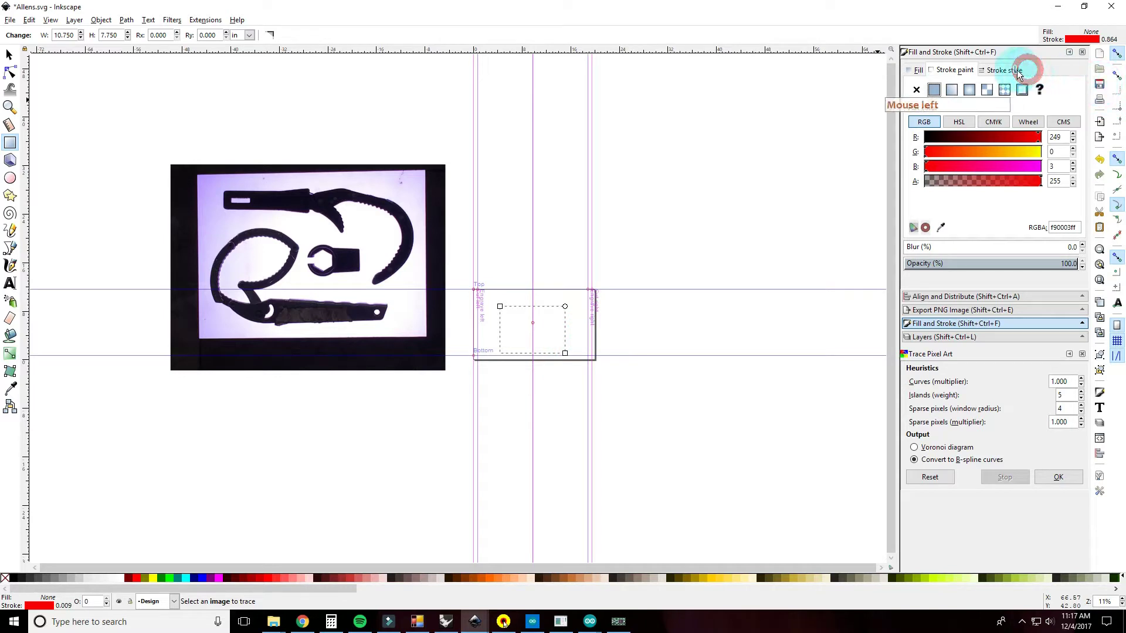
{"action": "key", "text": "s"}
{"action": "key", "text": "Tab"}
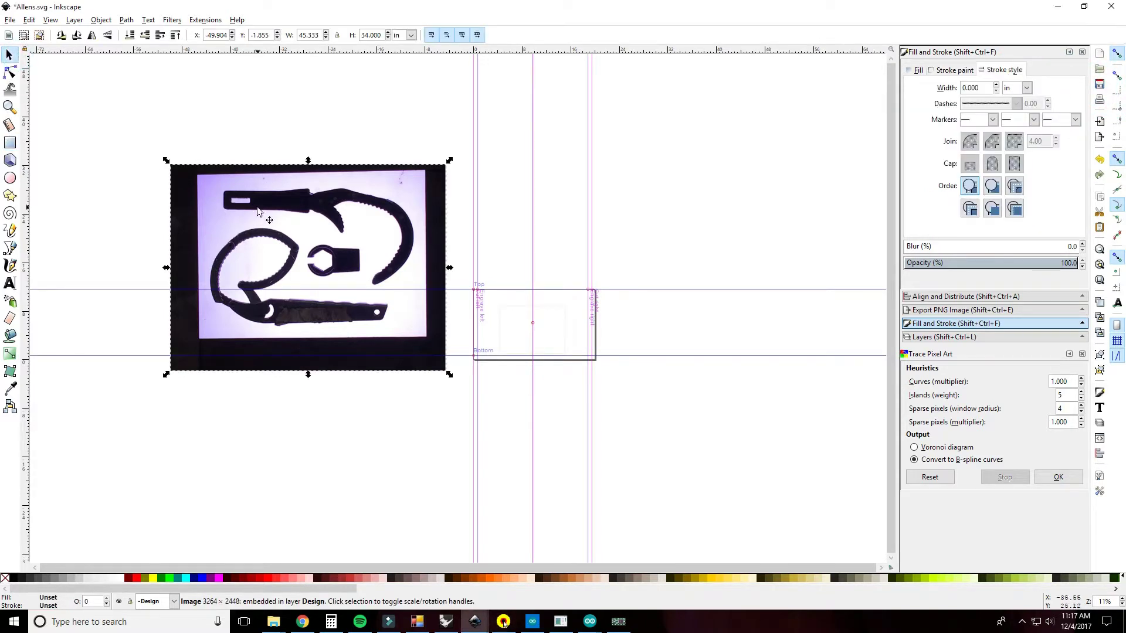
{"action": "left_click_drag", "start_coordinate": [258, 209], "coordinate": [565, 359]}
{"action": "scroll", "coordinate": [565, 359], "scroll_direction": "left", "scroll_amount": 1}
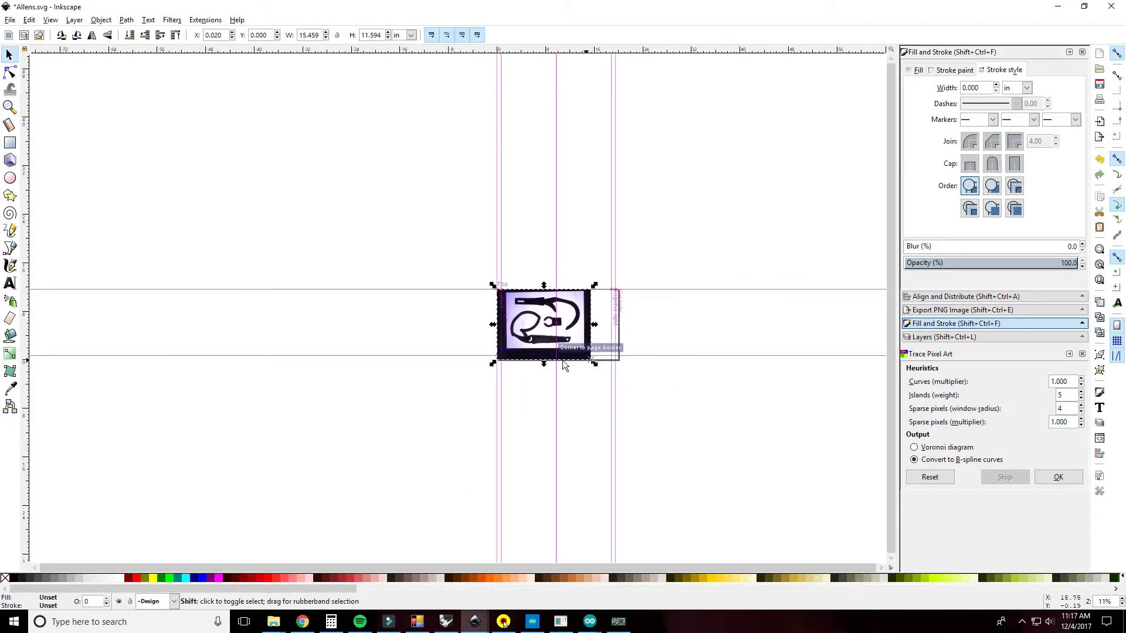
- Shift, scale and slightly rotate the photo to about 13.4 by 10.2 in so its lit area matches the red rectangle
{"action": "scroll", "coordinate": [564, 364], "scroll_direction": "up", "scroll_amount": 4}
{"action": "scroll", "coordinate": [546, 273], "scroll_direction": "up", "scroll_amount": 1}
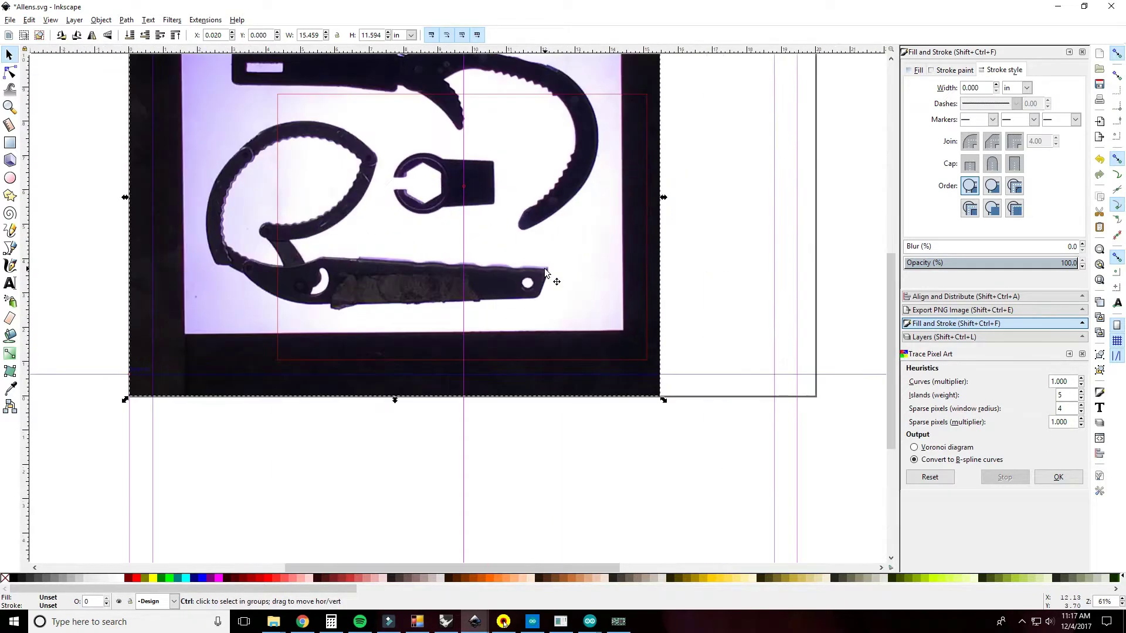
{"action": "scroll", "coordinate": [545, 272], "scroll_direction": "down", "scroll_amount": 1}
{"action": "mouse_move", "coordinate": [429, 187]}
{"action": "left_mouse_down"}
{"action": "mouse_move", "coordinate": [479, 238]}
{"action": "mouse_move", "coordinate": [510, 236]}
{"action": "mouse_move", "coordinate": [494, 243]}
{"action": "mouse_move", "coordinate": [480, 232]}
{"action": "left_mouse_up"}
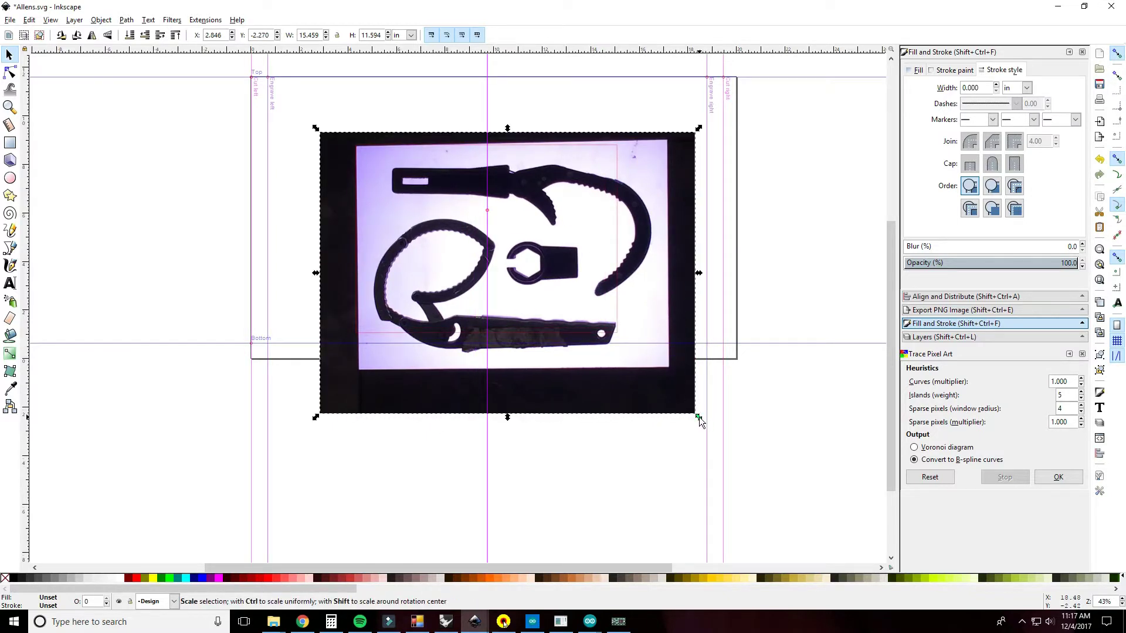
{"action": "left_click_drag", "start_coordinate": [698, 418], "coordinate": [648, 379]}
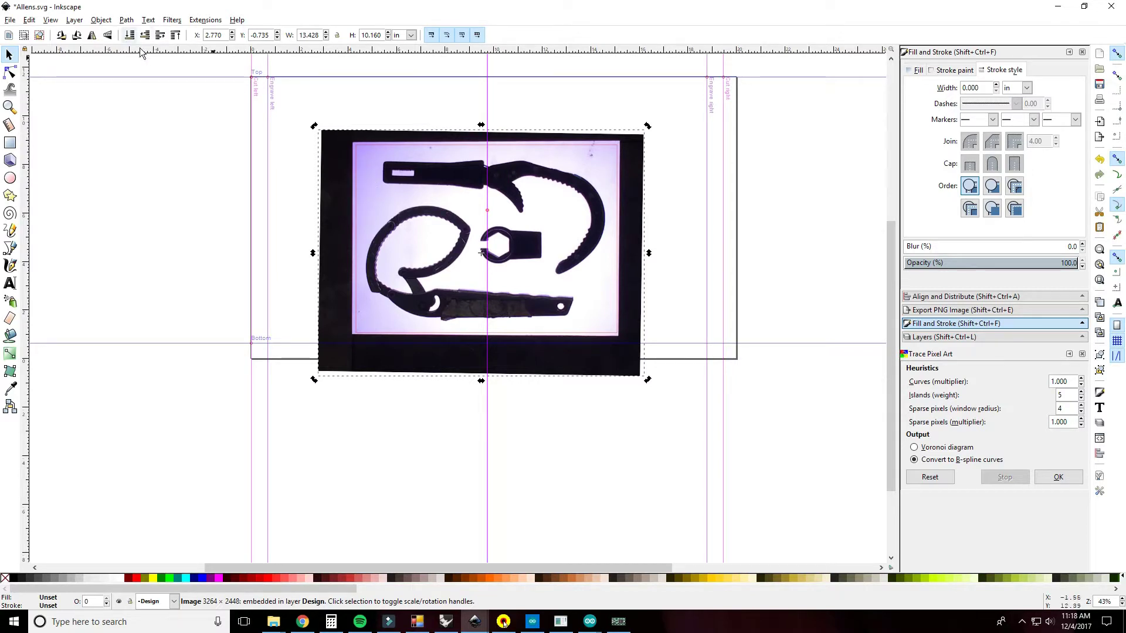
- Trace the photo into a path with Trace Bitmap, using a single-scan brightness cutoff with a threshold of 0.770
{"action": "left_click", "coordinate": [128, 20]}
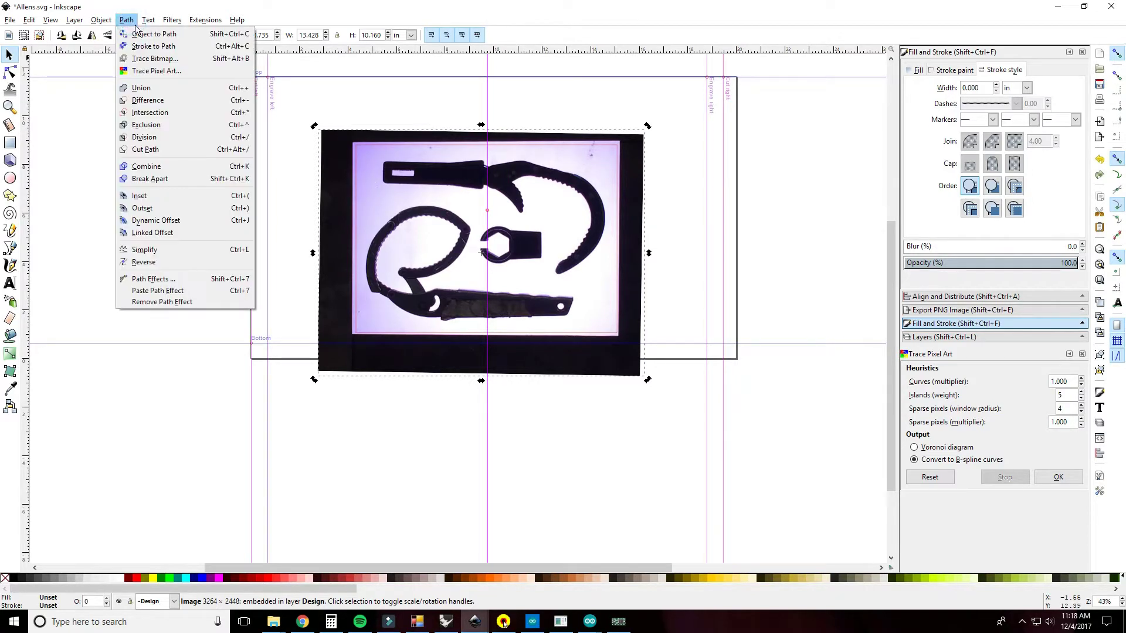
{"action": "left_click", "coordinate": [142, 59]}
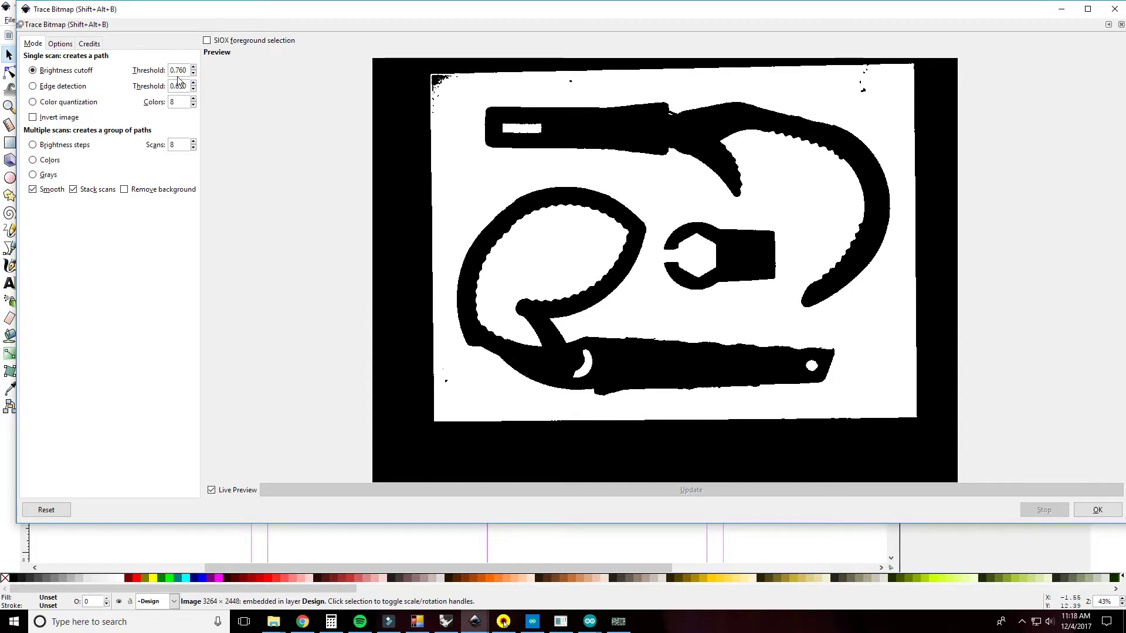
{"action": "left_click", "coordinate": [194, 67]}
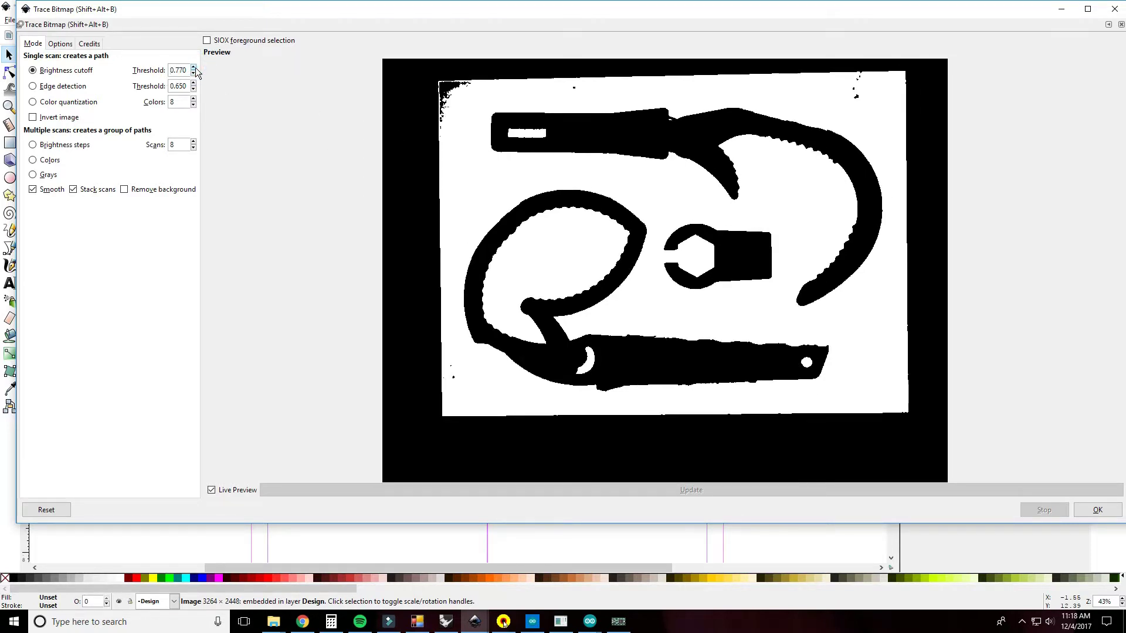
{"action": "left_click", "coordinate": [194, 67]}
{"action": "left_click", "coordinate": [194, 68]}
{"action": "left_click", "coordinate": [194, 67]}
{"action": "left_click", "coordinate": [194, 68]}
{"action": "left_click", "coordinate": [194, 67]}
{"action": "left_click", "coordinate": [194, 73]}
{"action": "left_click", "coordinate": [194, 74]}
{"action": "left_click", "coordinate": [194, 74]}
{"action": "left_click", "coordinate": [194, 74]}
{"action": "left_click", "coordinate": [194, 74]}
{"action": "left_click", "coordinate": [1097, 510]}
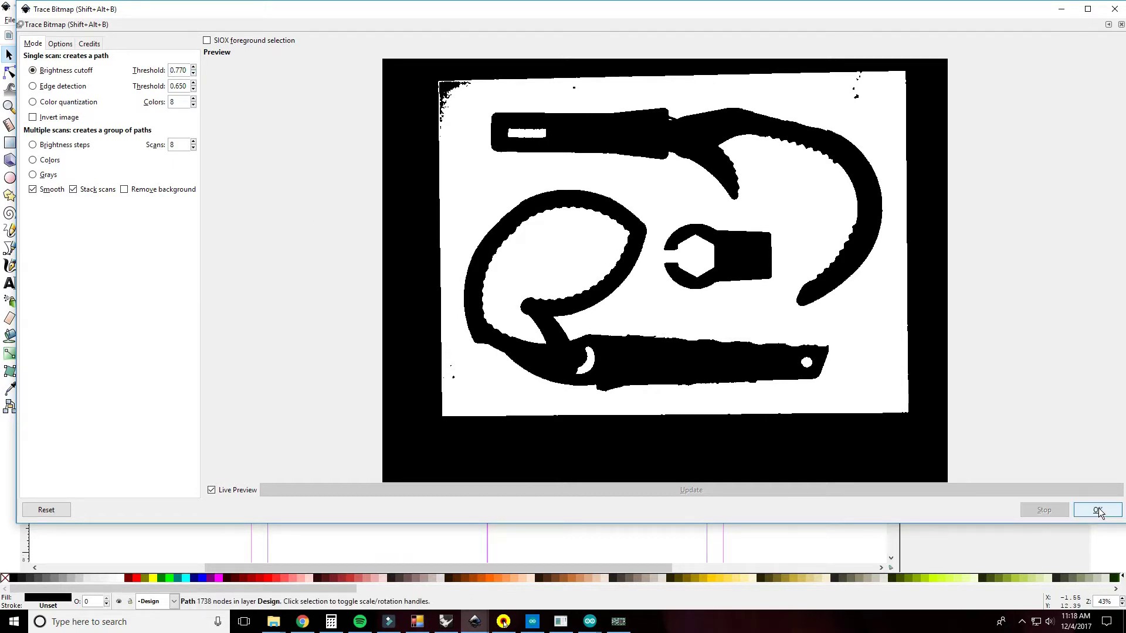
{"action": "left_click", "coordinate": [1114, 8]}
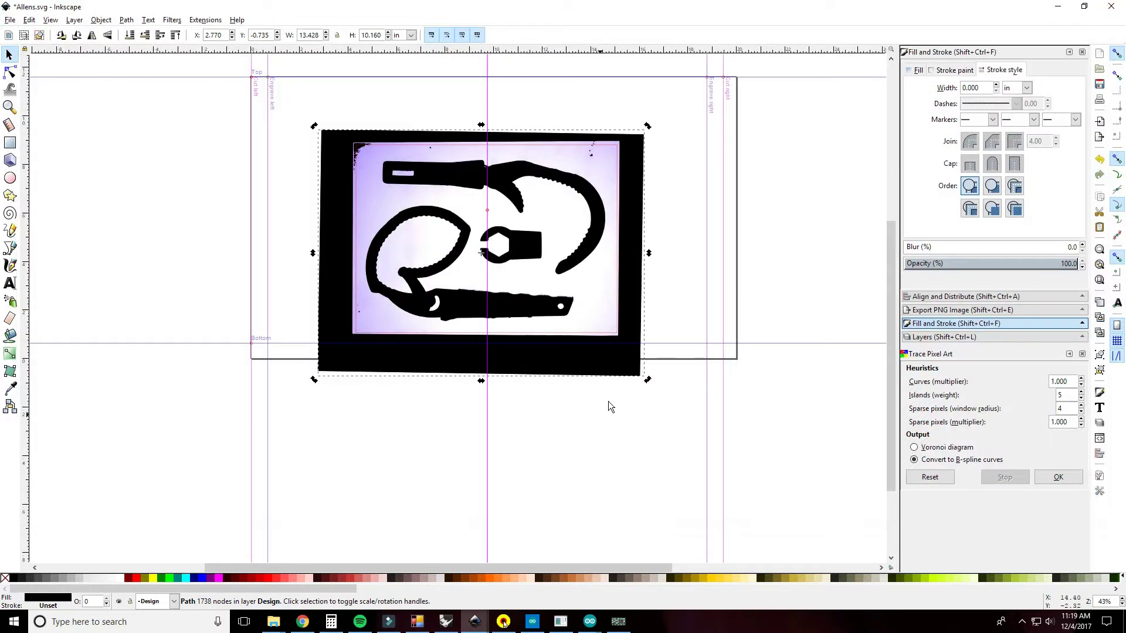
- Move the traced path down off the photo and delete the original photo
{"action": "left_click", "coordinate": [634, 433]}
{"action": "left_click", "coordinate": [620, 364]}
{"action": "mouse_move", "coordinate": [620, 364]}
{"action": "left_mouse_down"}
{"action": "mouse_move", "coordinate": [517, 367]}
{"action": "mouse_move", "coordinate": [331, 403]}
{"action": "mouse_move", "coordinate": [432, 480]}
{"action": "mouse_move", "coordinate": [647, 489]}
{"action": "mouse_move", "coordinate": [669, 508]}
{"action": "left_mouse_up"}
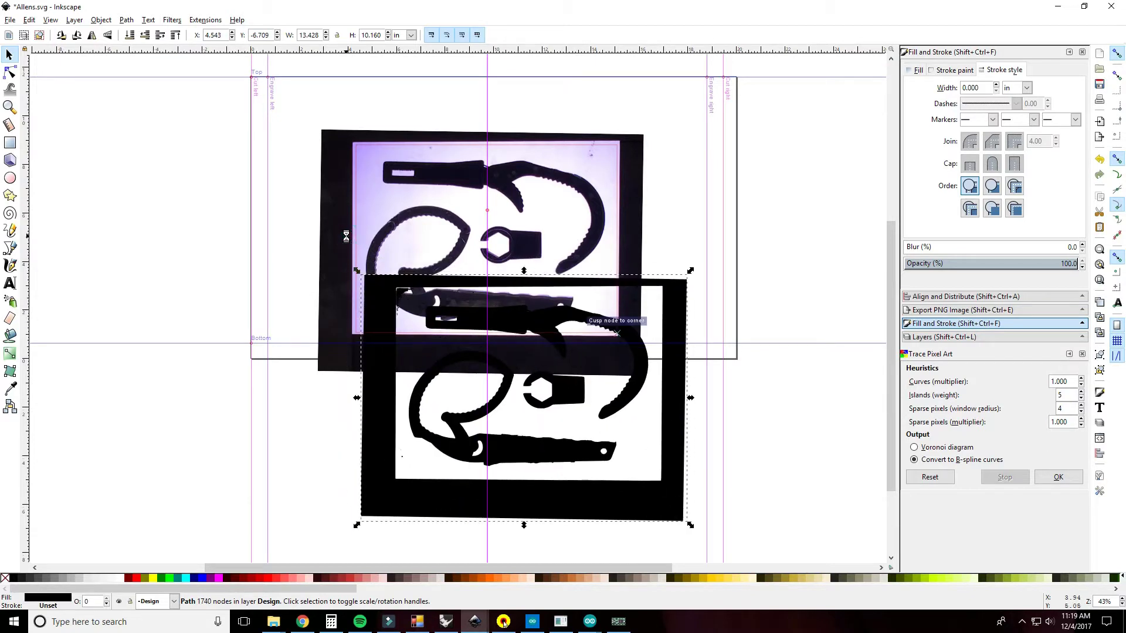
{"action": "left_click", "coordinate": [358, 245]}
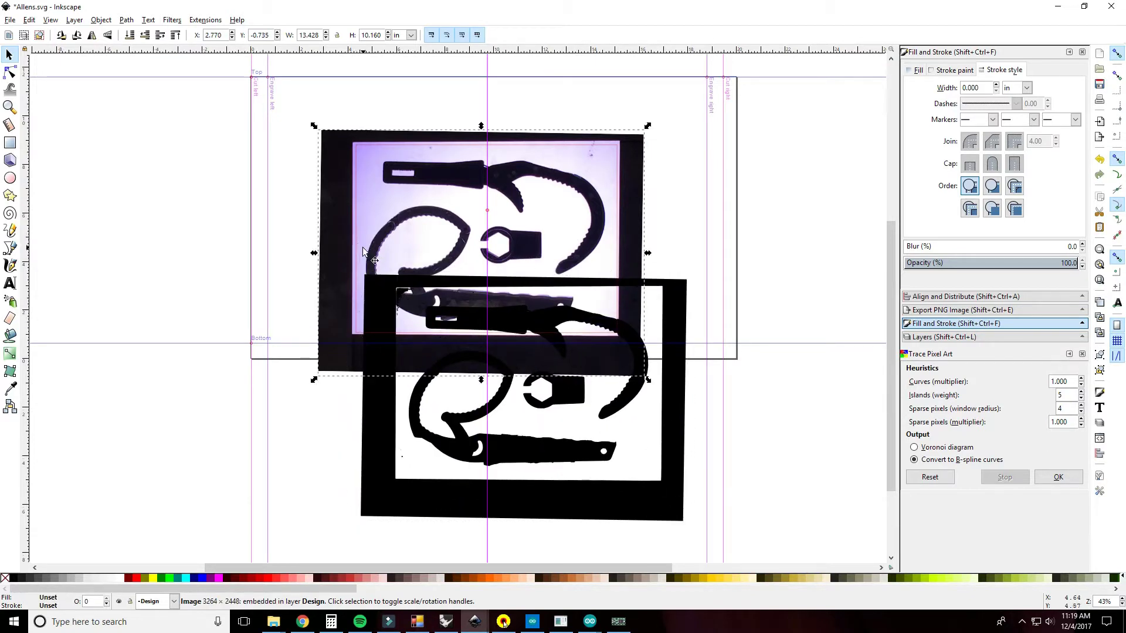
{"action": "key", "text": "Delete"}
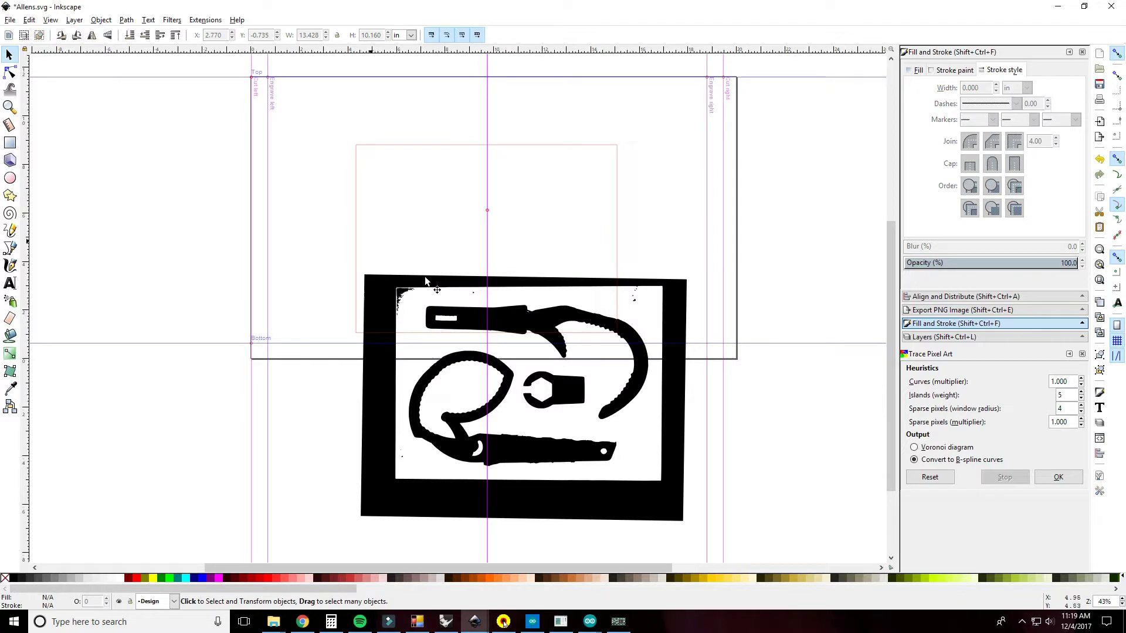
- Move the traced path back over the red rectangle and break it apart into separate paths
{"action": "mouse_move", "coordinate": [551, 281]}
{"action": "left_mouse_down"}
{"action": "mouse_move", "coordinate": [495, 155]}
{"action": "mouse_move", "coordinate": [506, 134]}
{"action": "mouse_move", "coordinate": [494, 121]}
{"action": "left_mouse_up"}
{"action": "left_click", "coordinate": [287, 106]}
{"action": "left_click_drag", "start_coordinate": [296, 97], "coordinate": [675, 391]}
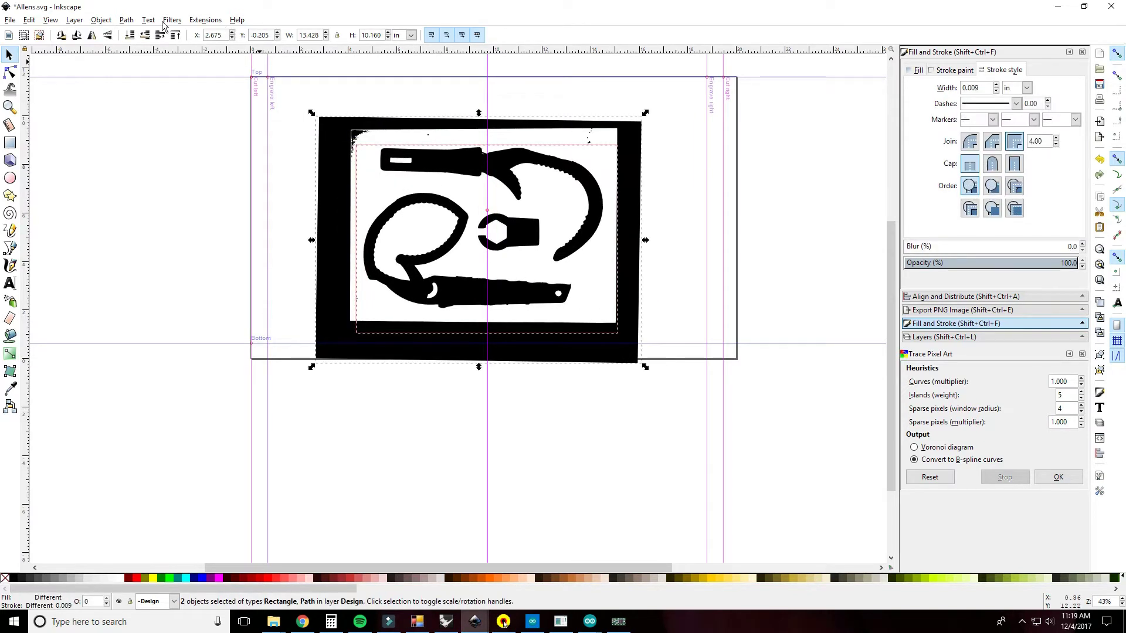
{"action": "left_click", "coordinate": [130, 21]}
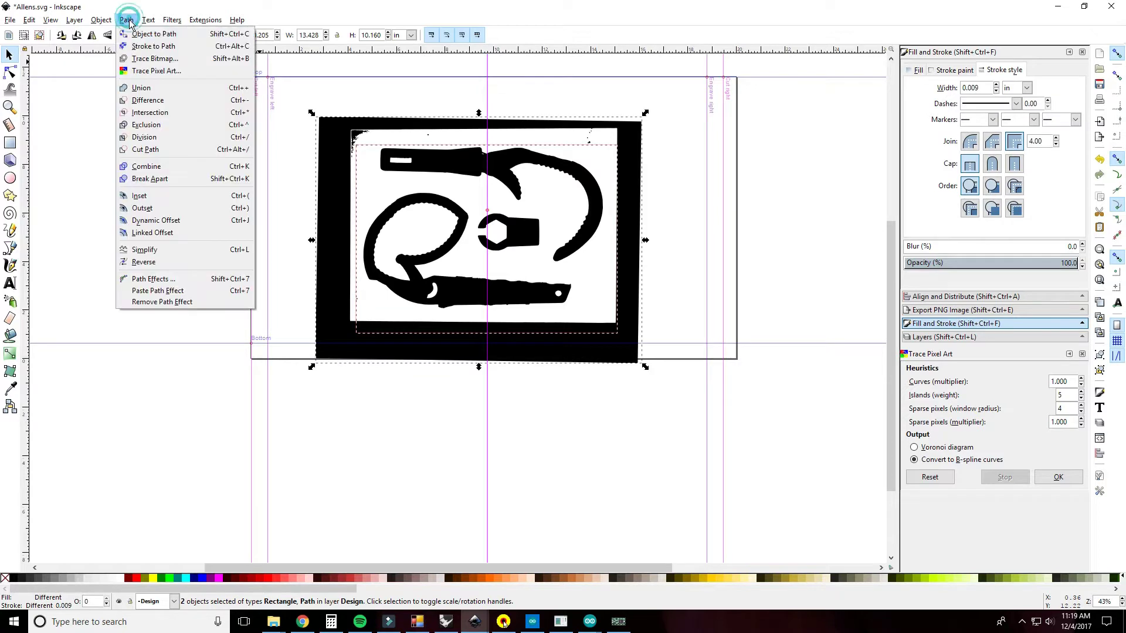
{"action": "left_click", "coordinate": [156, 179]}
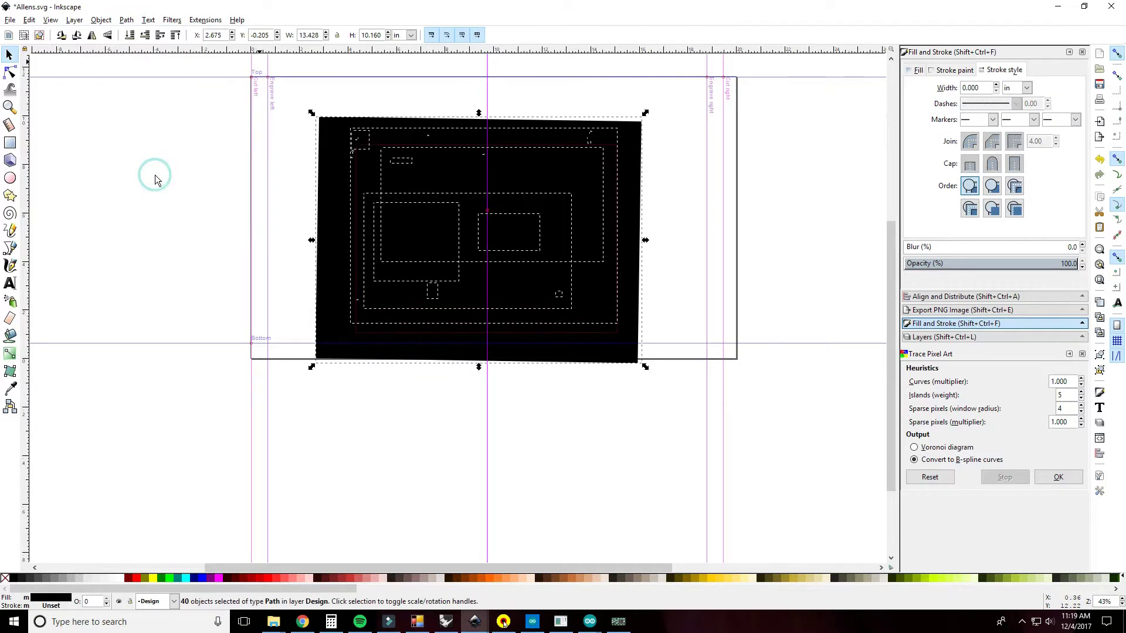
- Give the separated paths a flat stroke of colour 000003ff and remove their fill
{"action": "left_click", "coordinate": [963, 71]}
{"action": "left_click", "coordinate": [935, 89]}
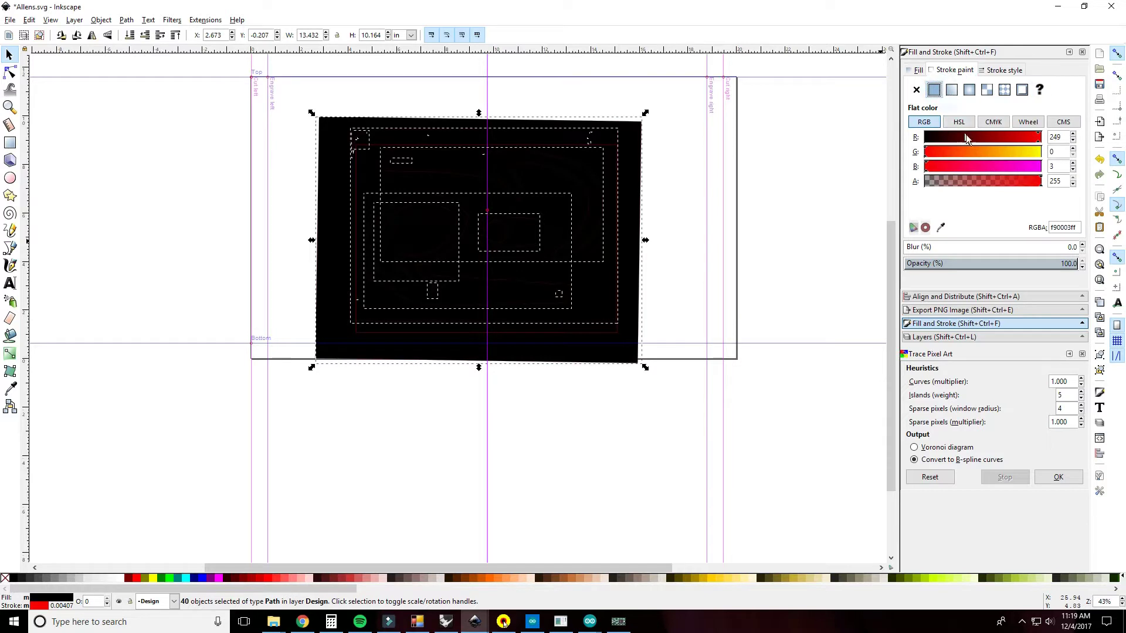
{"action": "left_click_drag", "start_coordinate": [1041, 143], "coordinate": [869, 132]}
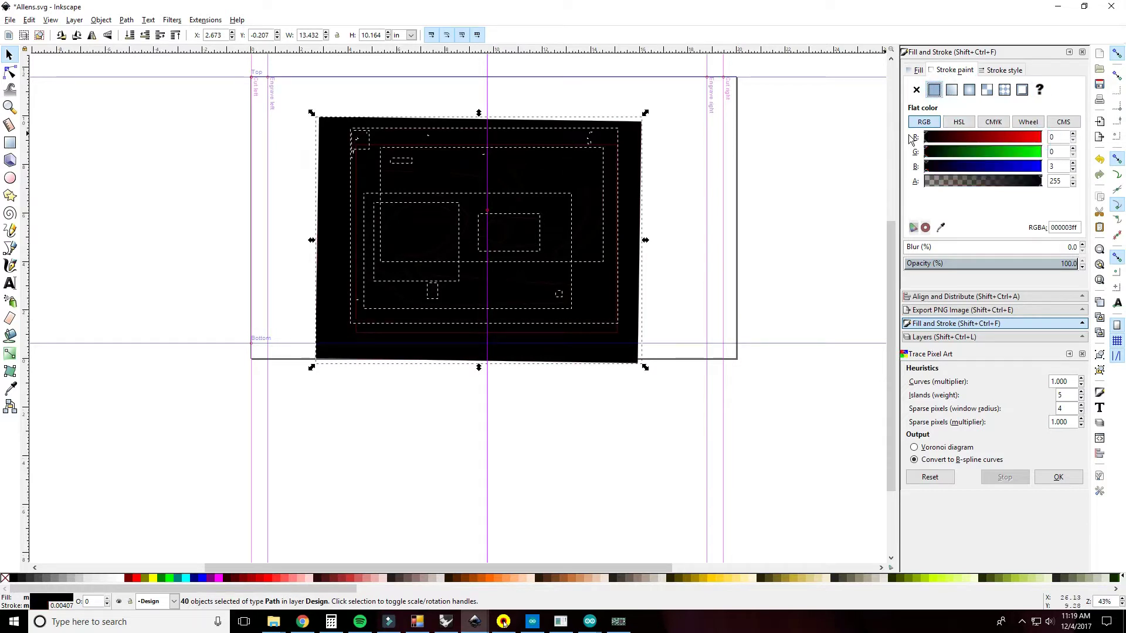
{"action": "left_click", "coordinate": [919, 70]}
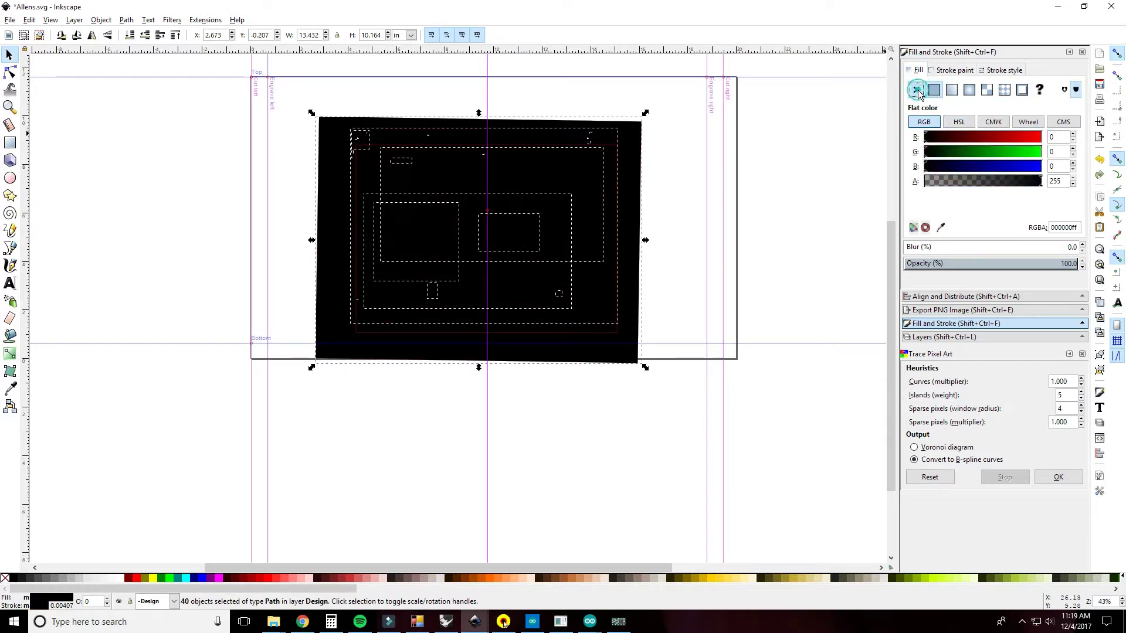
{"action": "left_click", "coordinate": [916, 89]}
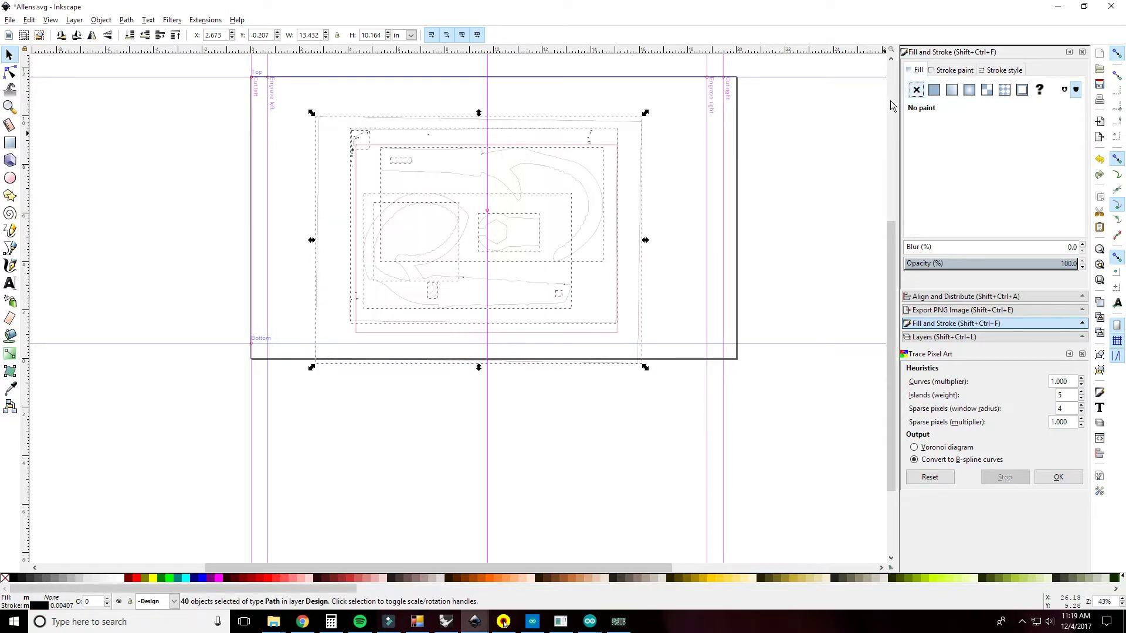
{"action": "left_click", "coordinate": [674, 229]}
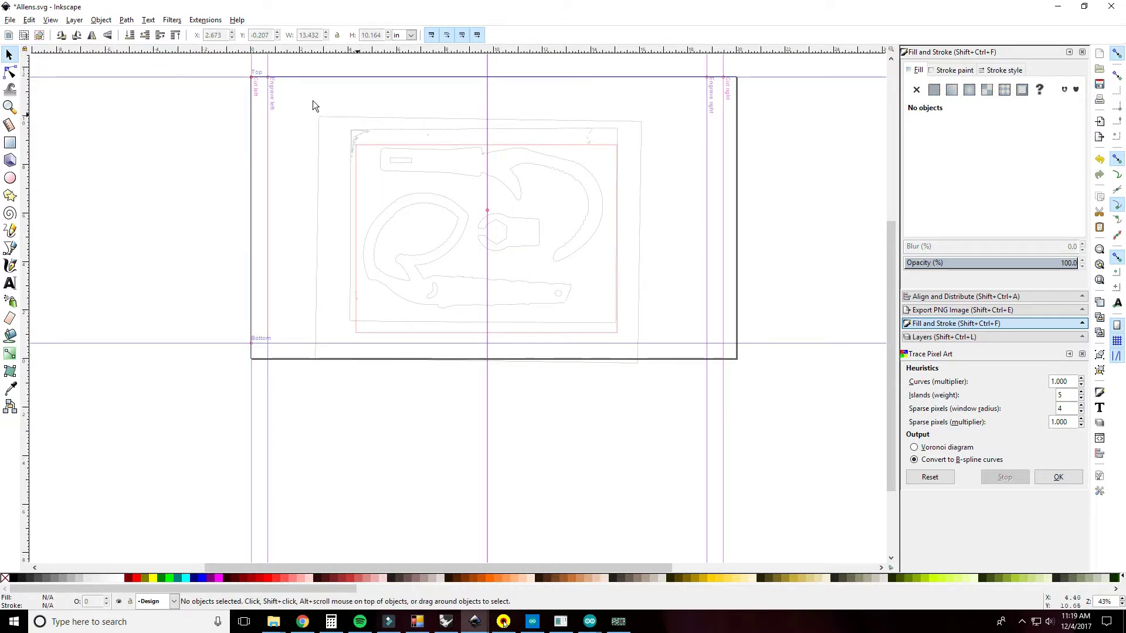
- With the outermost traced frame deleted and the red rectangle moved off the page, group the remaining traced outlines
{"action": "left_click_drag", "start_coordinate": [309, 99], "coordinate": [747, 384]}
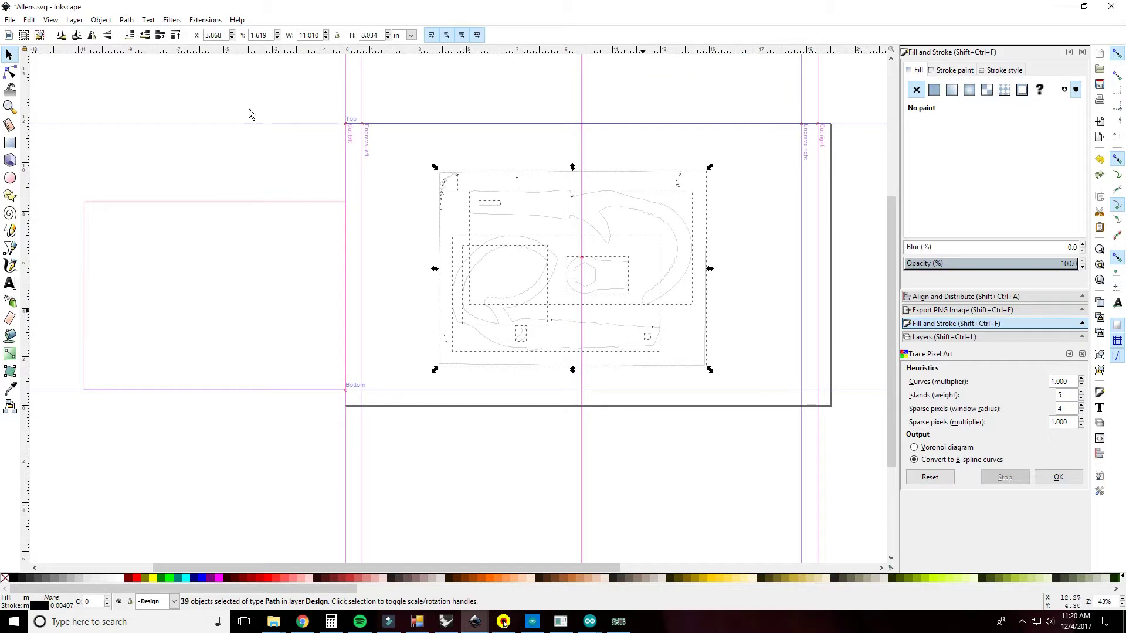
{"action": "left_click", "coordinate": [102, 21]}
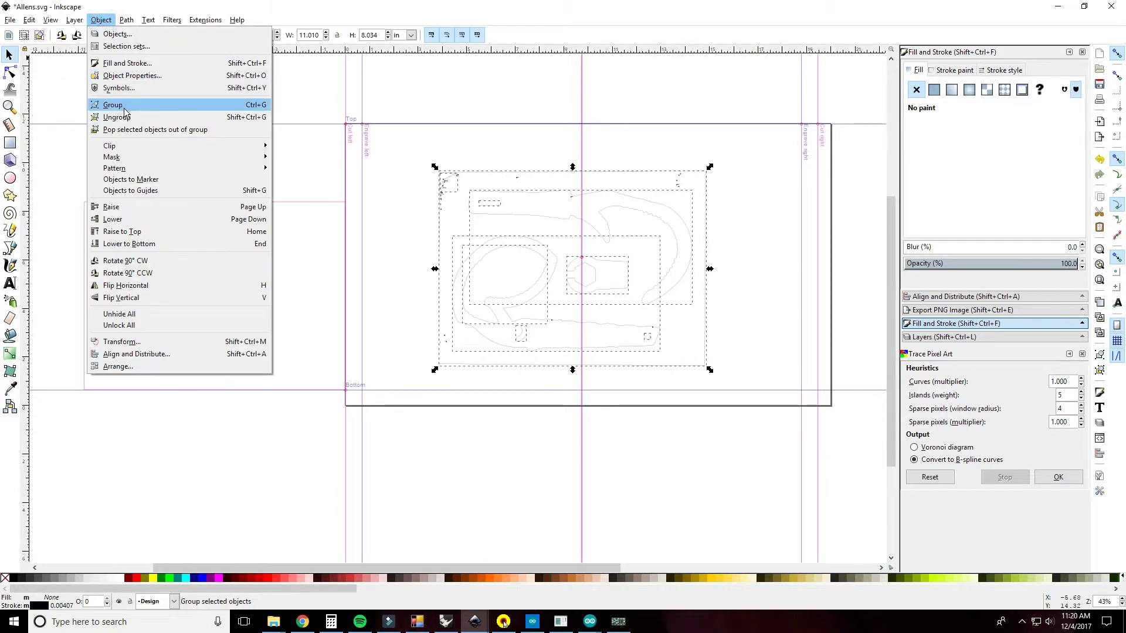
{"action": "left_click", "coordinate": [126, 108]}
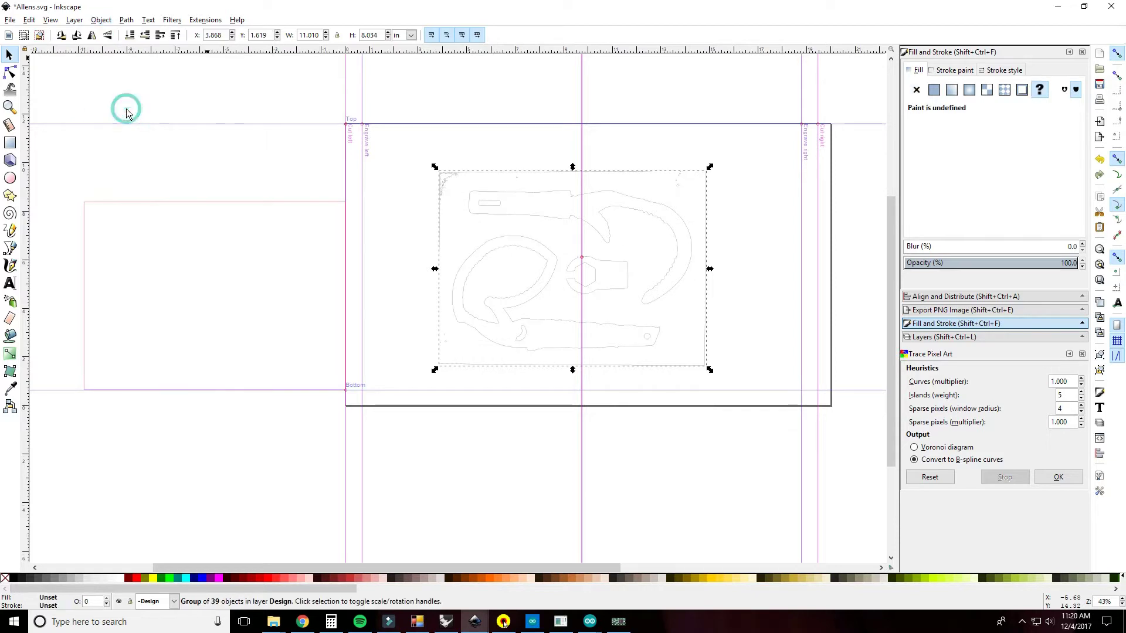
- Move the red rectangle back over the traced group and align the group's upper-left corner with the rectangle's
{"action": "mouse_move", "coordinate": [235, 206]}
{"action": "left_mouse_down"}
{"action": "mouse_move", "coordinate": [310, 218]}
{"action": "mouse_move", "coordinate": [543, 213]}
{"action": "mouse_move", "coordinate": [638, 189]}
{"action": "mouse_move", "coordinate": [614, 189]}
{"action": "left_mouse_up"}
{"action": "left_click", "coordinate": [494, 173]}
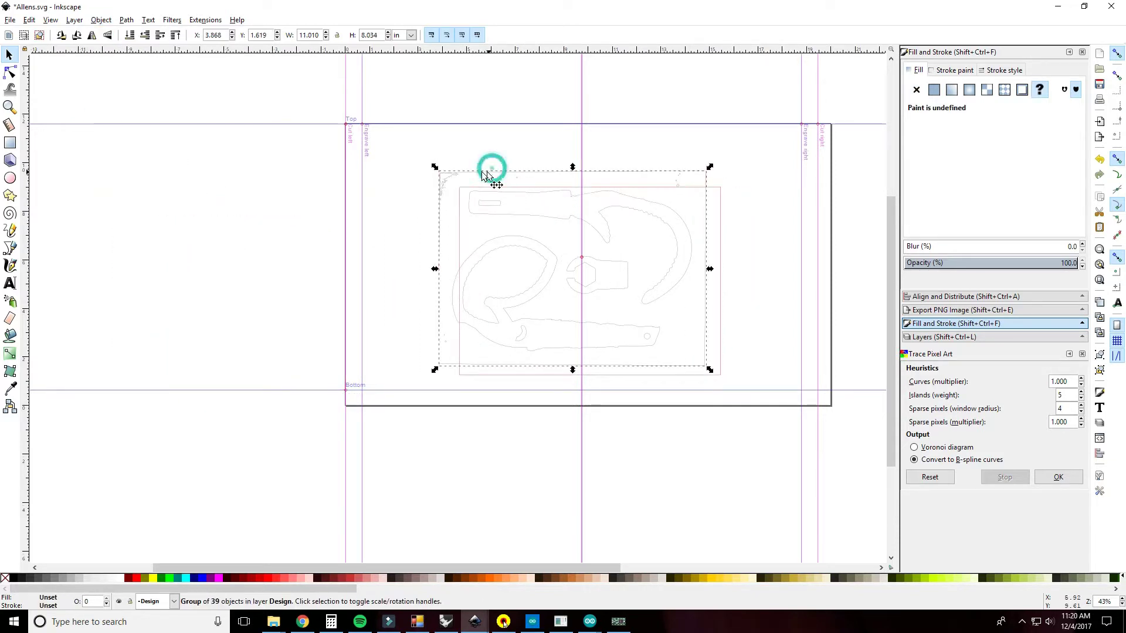
{"action": "left_click_drag", "start_coordinate": [469, 176], "coordinate": [494, 188]}
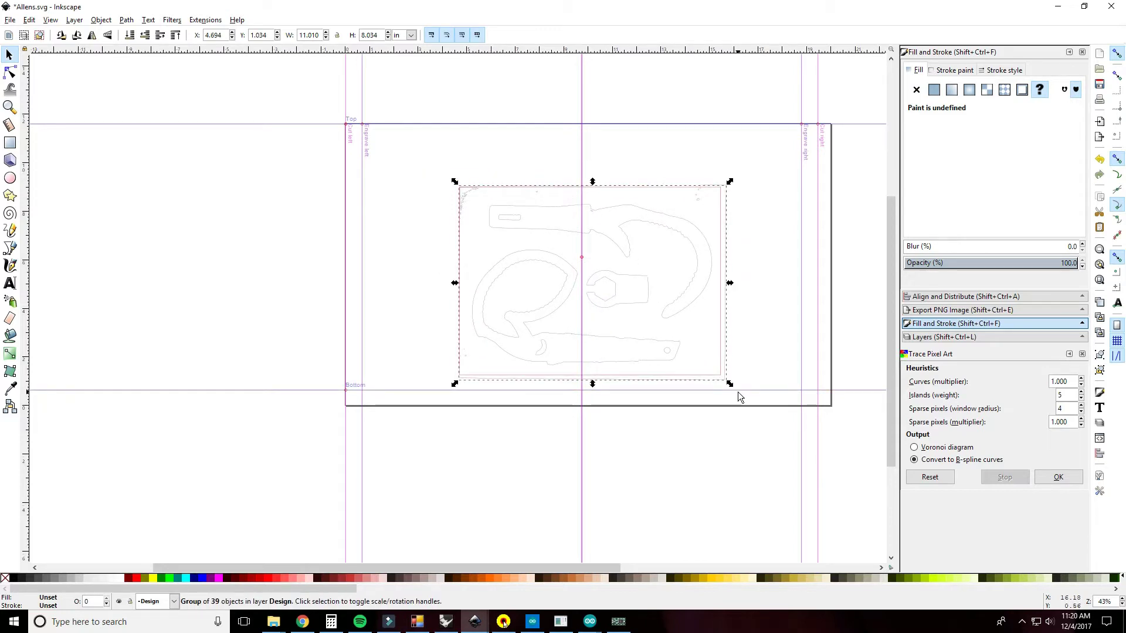
- Scale the traced group down to about 10.795 by 7.877 in so its frame fits the red rectangle
{"action": "scroll", "coordinate": [738, 393], "scroll_direction": "up", "scroll_amount": 2}
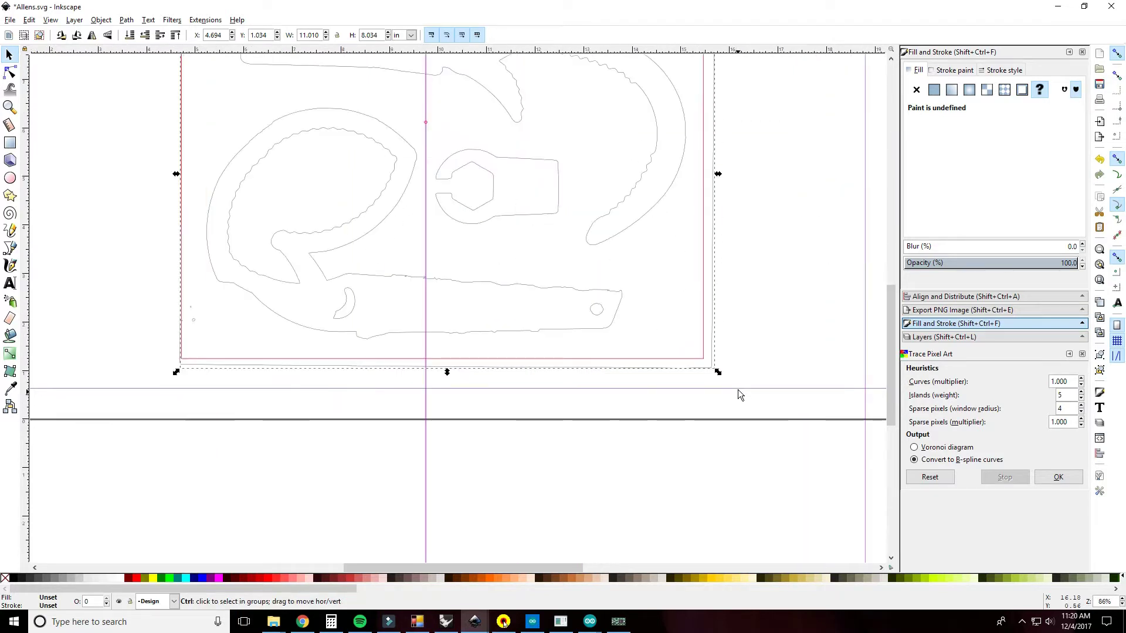
{"action": "left_click_drag", "start_coordinate": [720, 371], "coordinate": [715, 365]}
{"action": "scroll", "coordinate": [716, 364], "scroll_direction": "down", "scroll_amount": 3}
{"action": "scroll", "coordinate": [715, 364], "scroll_direction": "up", "scroll_amount": 10}
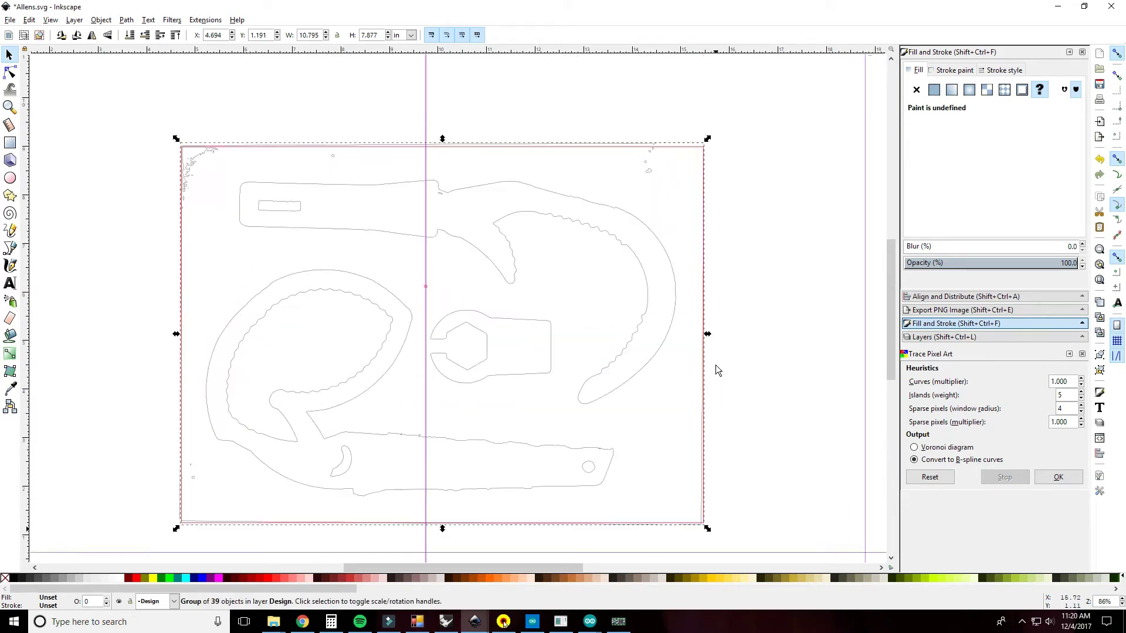
{"action": "scroll", "coordinate": [715, 366], "scroll_direction": "down", "scroll_amount": 1}
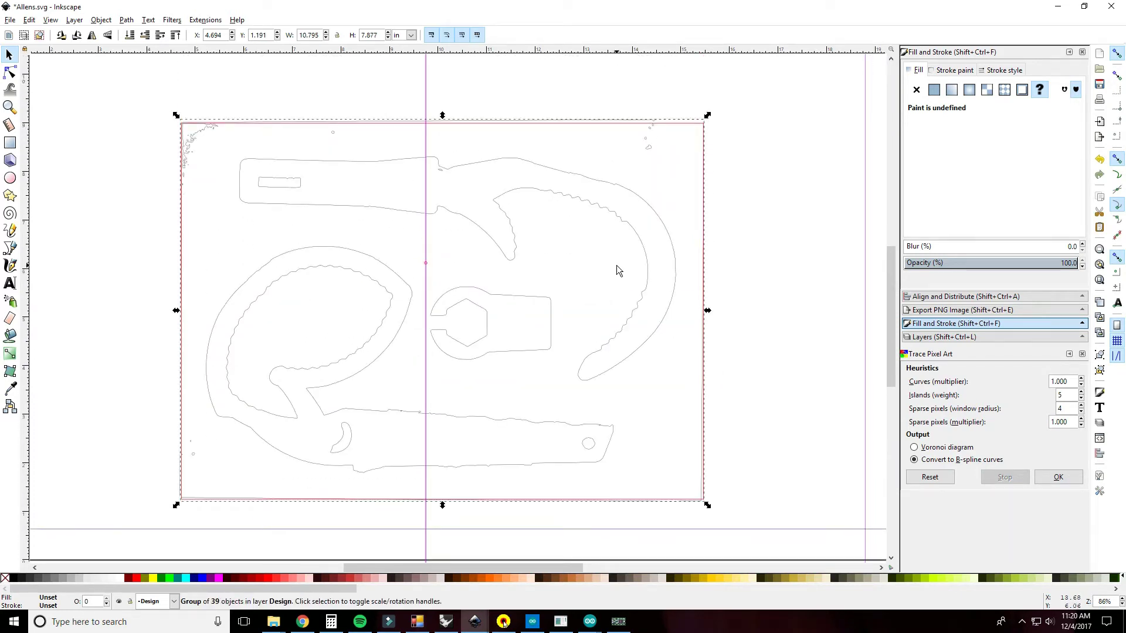
- Ungroup the traced outlines and clear the selection
{"action": "left_click", "coordinate": [100, 21]}
{"action": "left_click", "coordinate": [123, 115]}
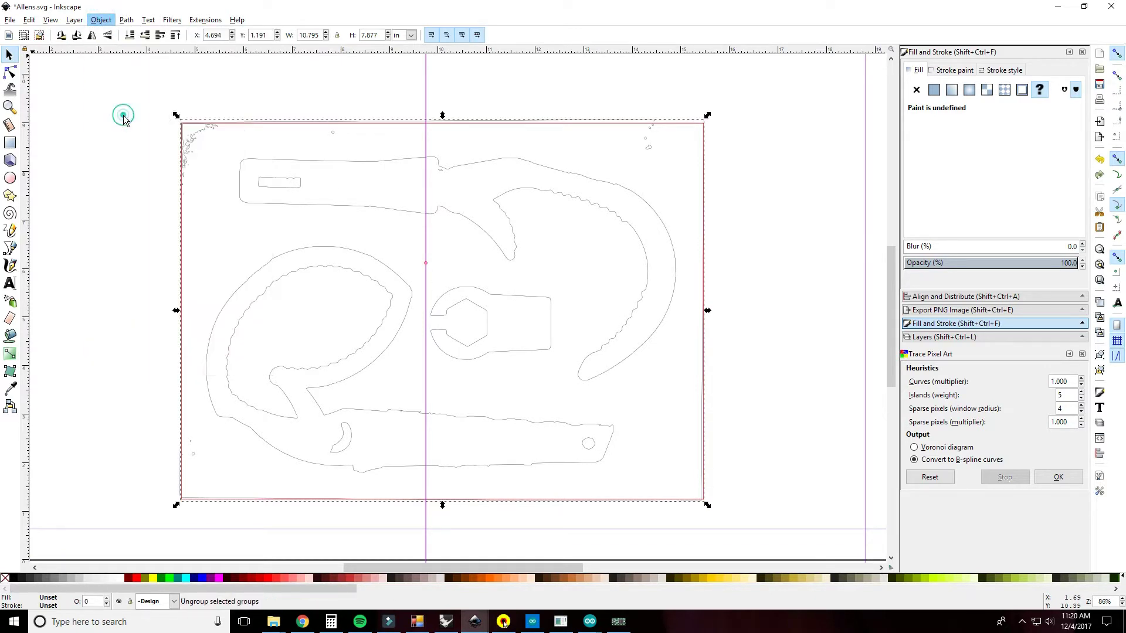
{"action": "left_click", "coordinate": [235, 94]}
- Select the traced frame overlapping the red rectangle and delete it, keeping the rectangle
{"action": "left_click", "coordinate": [257, 126]}
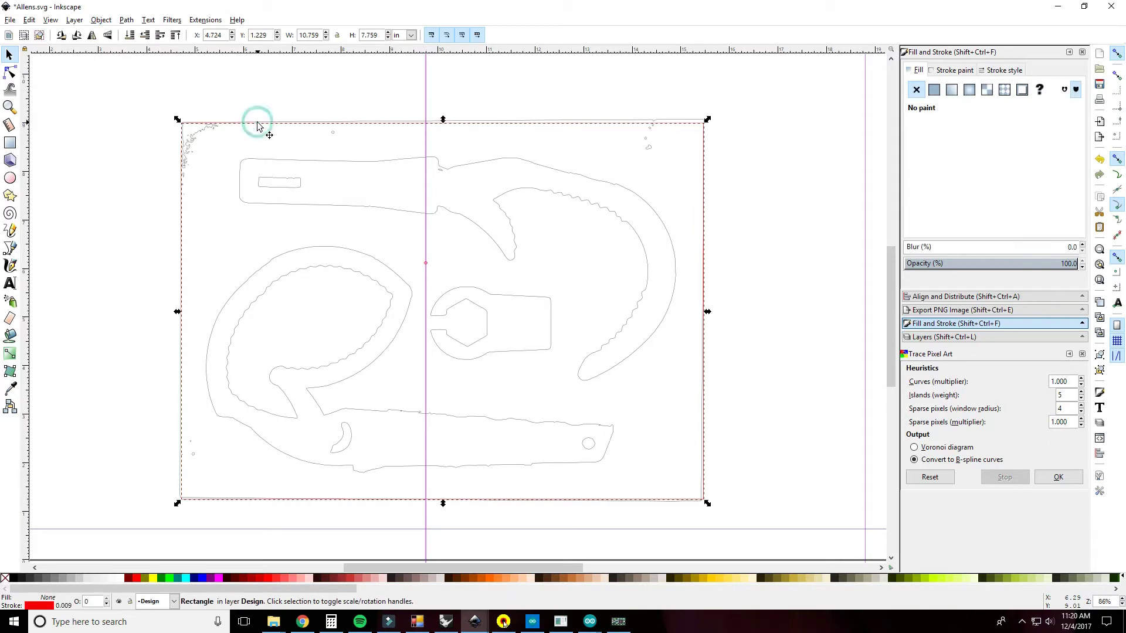
{"action": "left_click", "coordinate": [676, 122]}
{"action": "left_click", "coordinate": [680, 87]}
{"action": "left_click", "coordinate": [693, 121]}
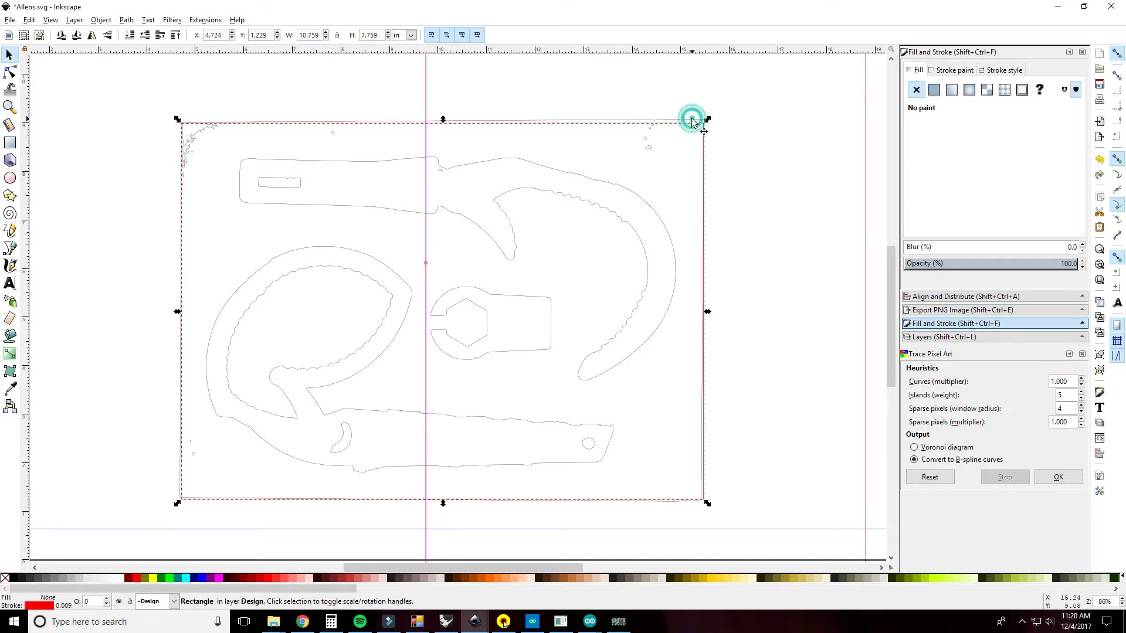
{"action": "left_click", "coordinate": [692, 111]}
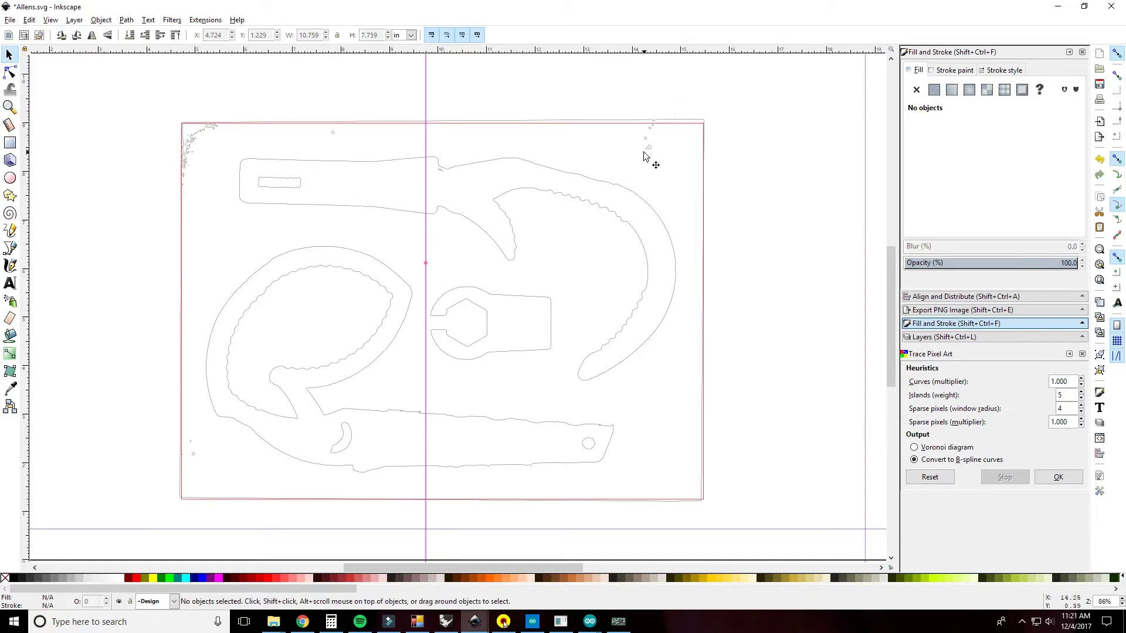
{"action": "left_click", "coordinate": [673, 122]}
{"action": "left_click", "coordinate": [673, 122], "text": "alt"}
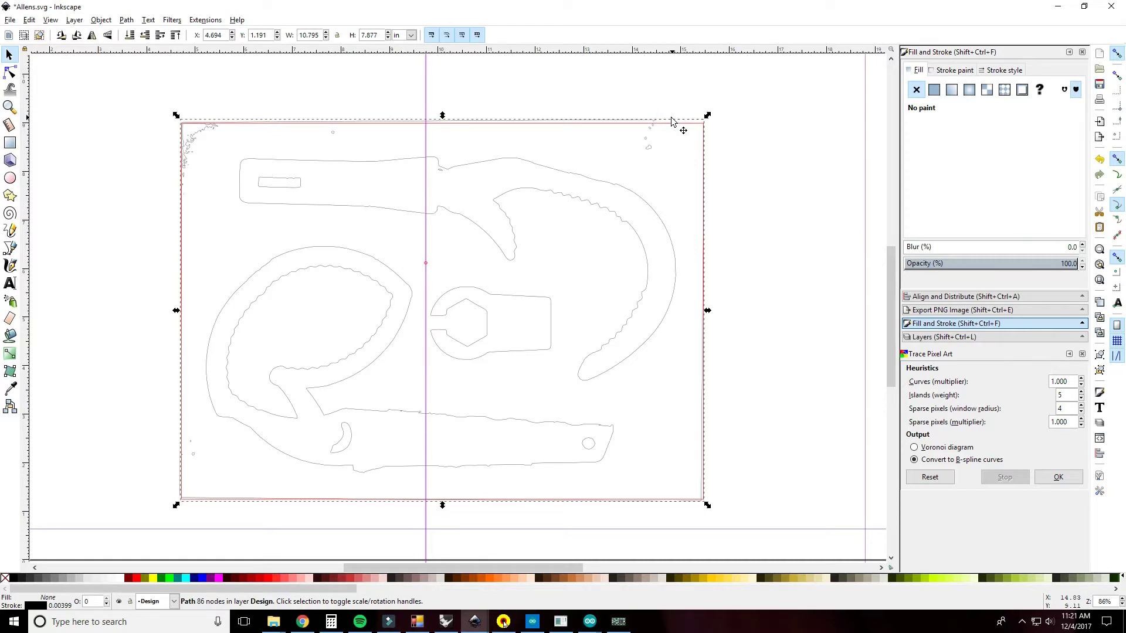
{"action": "left_click", "coordinate": [672, 118]}
- Delete the stray specks along the rectangle's upper edge and corners, and the small slot inside the upper tool's handle
{"action": "left_click_drag", "start_coordinate": [641, 105], "coordinate": [666, 157]}
{"action": "left_click", "coordinate": [300, 143]}
{"action": "left_click_drag", "start_coordinate": [151, 100], "coordinate": [230, 217]}
{"action": "key", "text": "Delete"}
{"action": "left_click_drag", "start_coordinate": [315, 106], "coordinate": [357, 153]}
{"action": "key", "text": "Delete"}
{"action": "left_click", "coordinate": [278, 181]}
{"action": "key", "text": "Delete"}
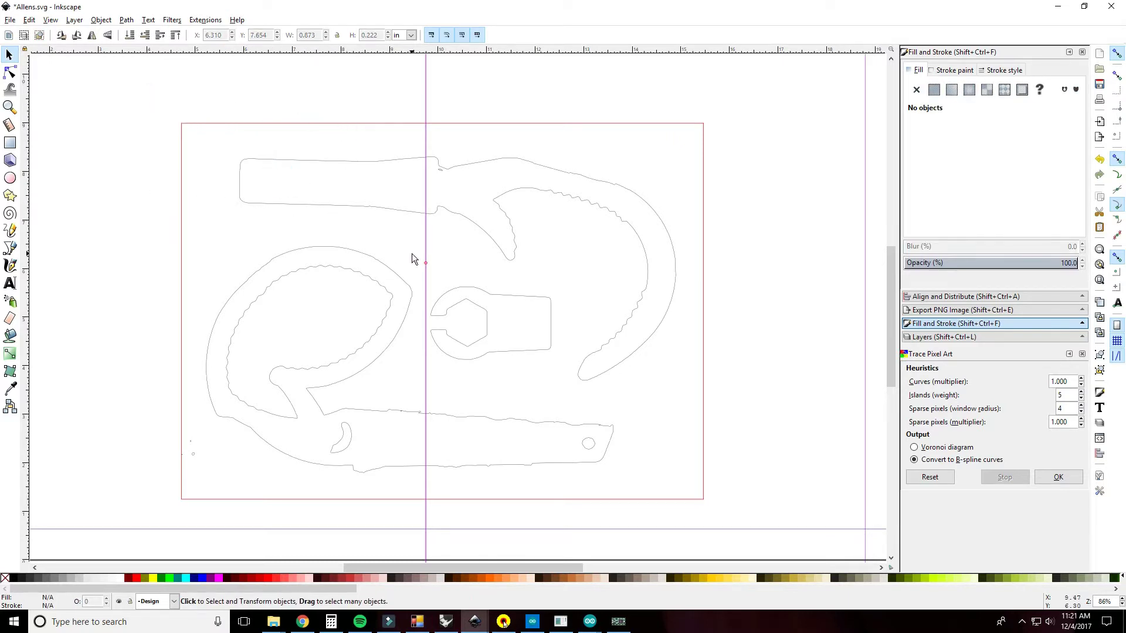
- Delete the specks near the rectangle's lower-left corner and the small crescent inside the lower tool
{"action": "left_click_drag", "start_coordinate": [139, 420], "coordinate": [212, 483]}
{"action": "key", "text": "Delete"}
{"action": "left_click", "coordinate": [350, 448]}
{"action": "key", "text": "Delete"}
- Delete the jagged inner loop and small end hole of the lower tool, plus the stray mark at the upper tool's neck
{"action": "left_click", "coordinate": [381, 287]}
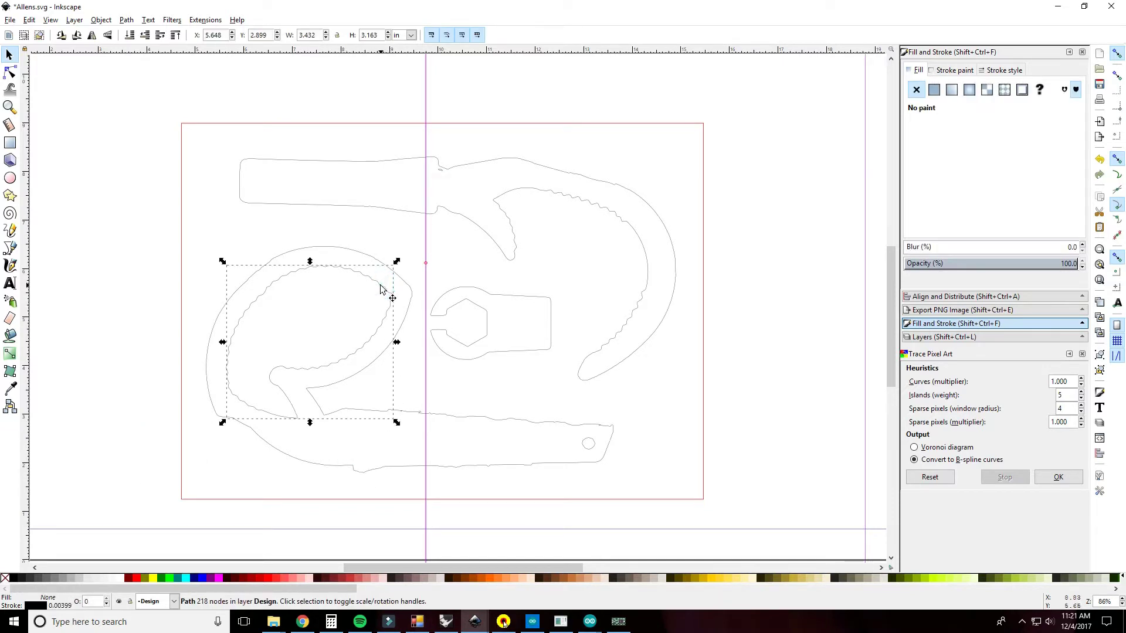
{"action": "key", "text": "Delete"}
{"action": "left_click", "coordinate": [440, 170]}
{"action": "key", "text": "Delete"}
{"action": "left_click", "coordinate": [593, 448]}
{"action": "key", "text": "Delete"}
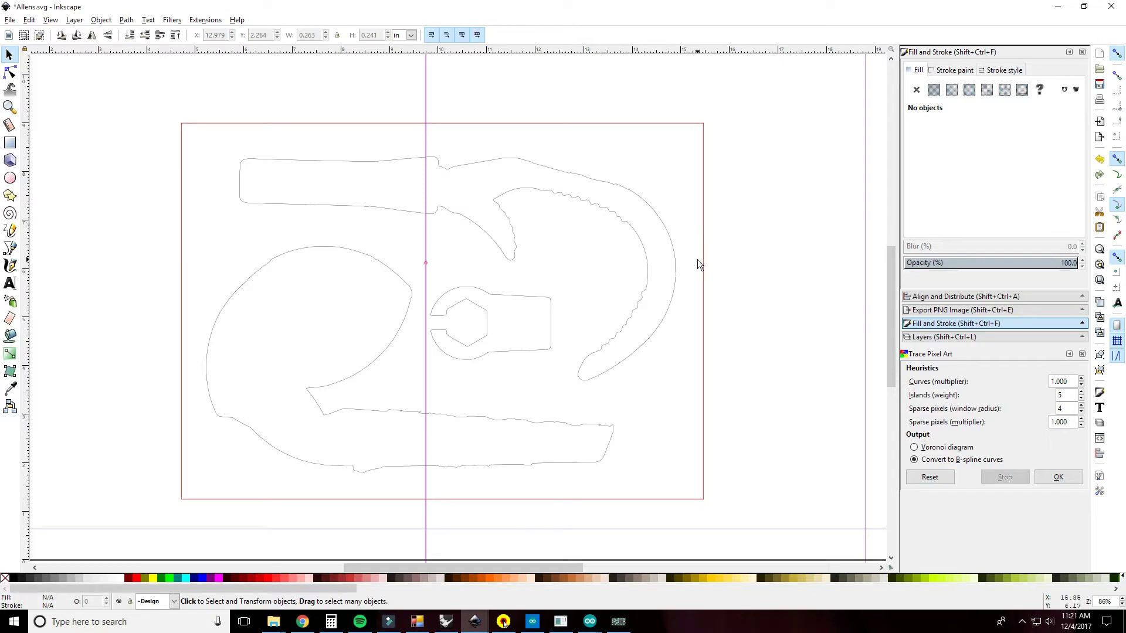
{"action": "left_click", "coordinate": [495, 521]}
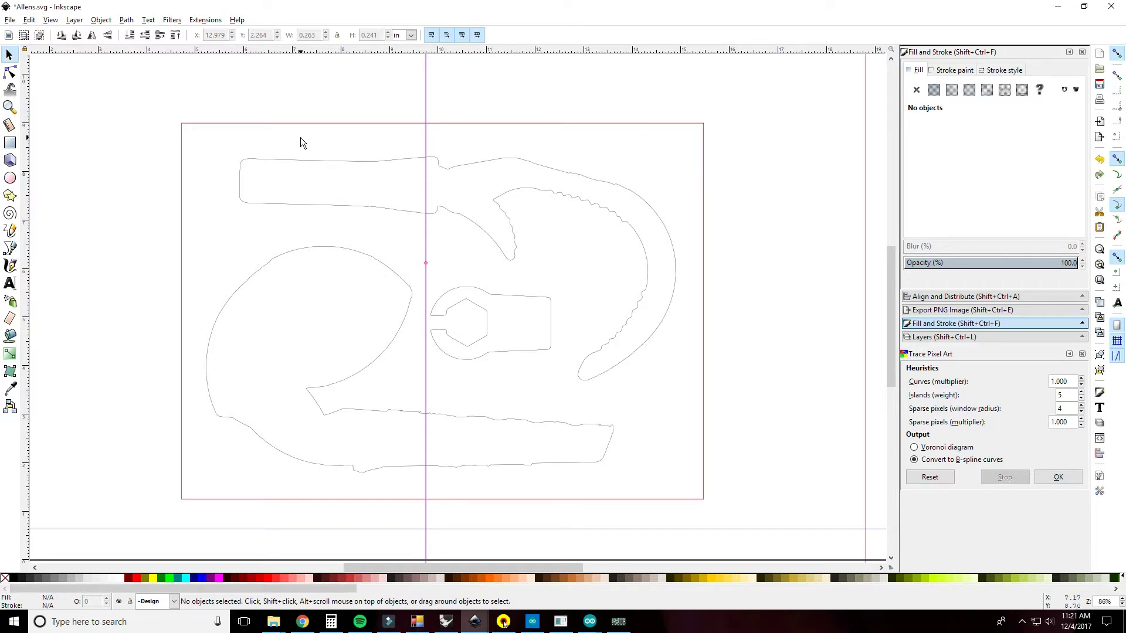
- Save the drawing under the new name Oil as a Plain SVG file in the Laser stuff folder
{"action": "left_click", "coordinate": [12, 21]}
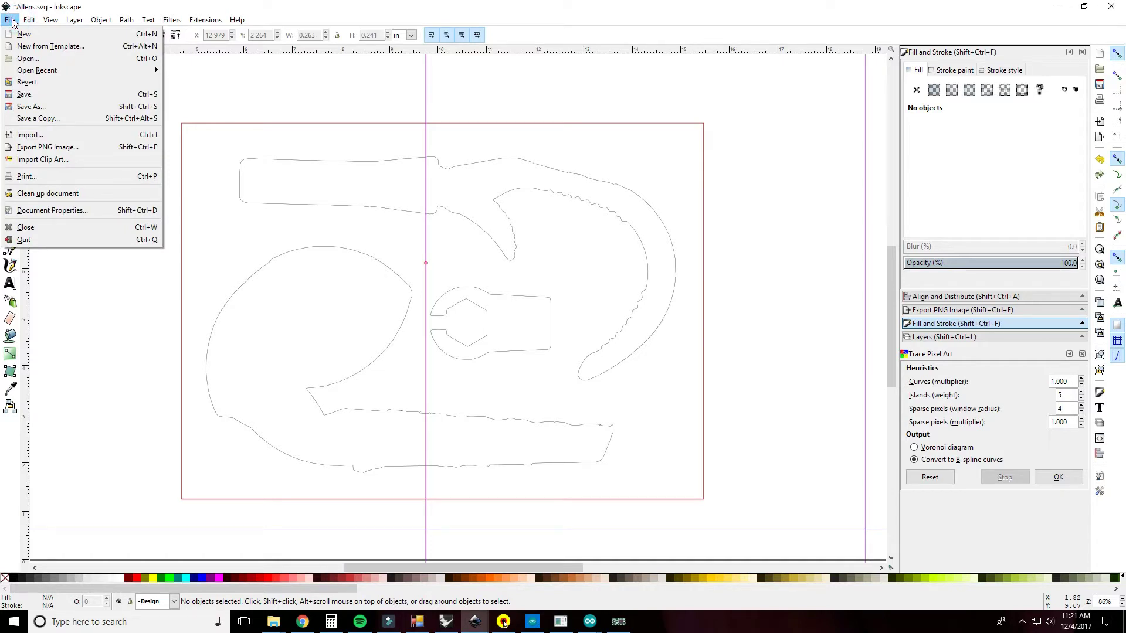
{"action": "left_click", "coordinate": [30, 108]}
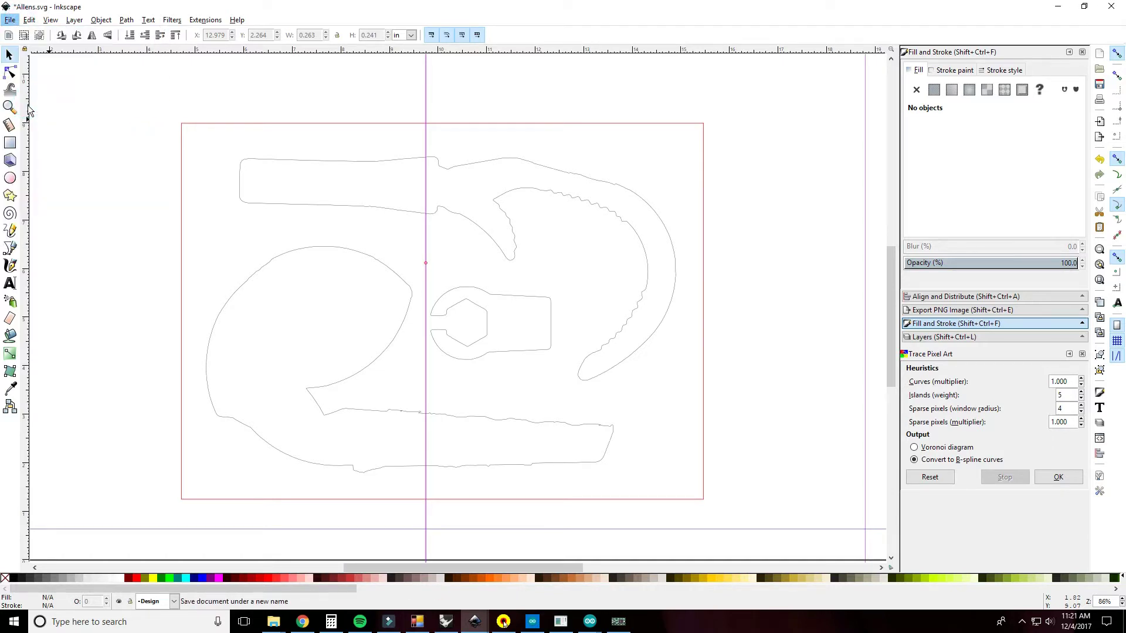
{"action": "left_click", "coordinate": [247, 247]}
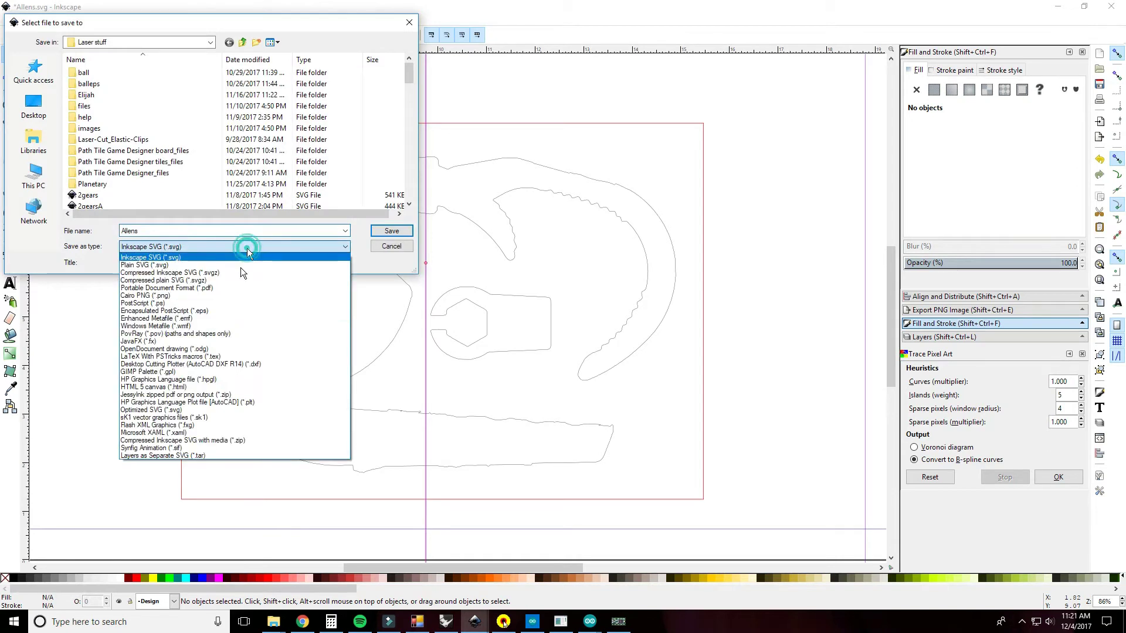
{"action": "left_click", "coordinate": [220, 265]}
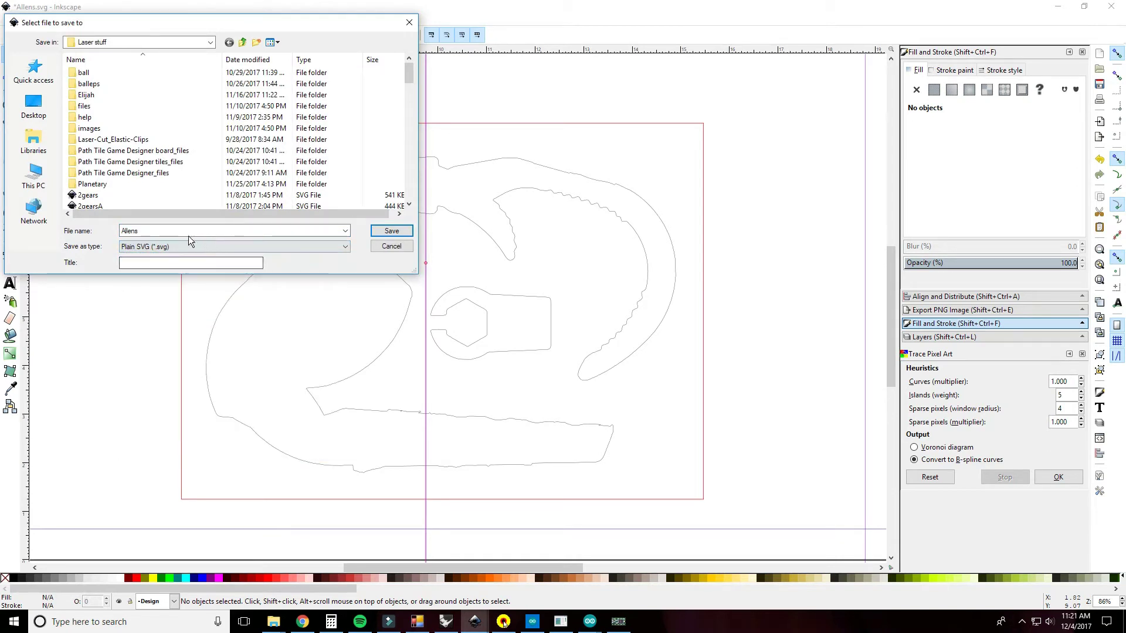
{"action": "double_click", "coordinate": [155, 232]}
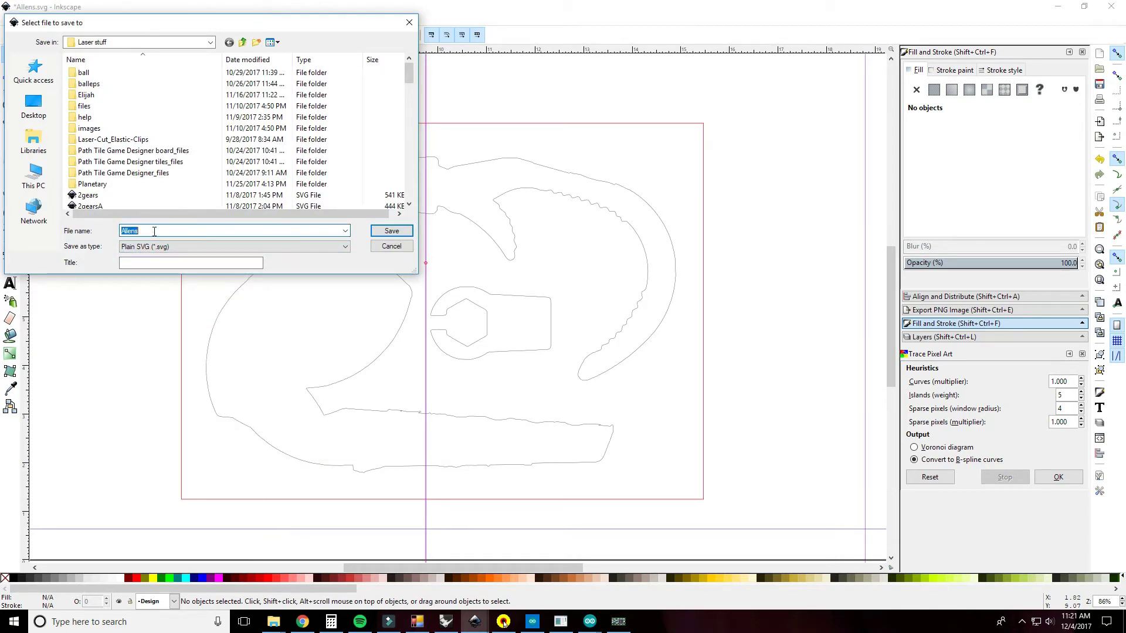
{"action": "type", "text": "O"}
{"action": "left_click", "coordinate": [392, 230]}
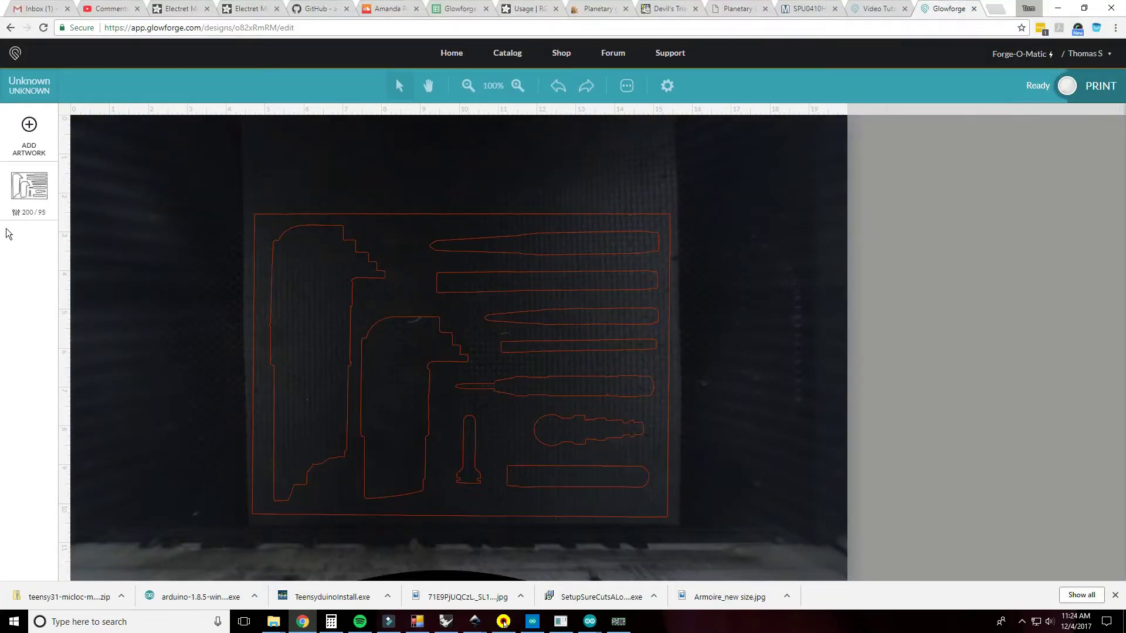
- Switch to the Glowforge web app and upload the Oil SVG file as a new design
{"action": "left_click", "coordinate": [15, 54]}
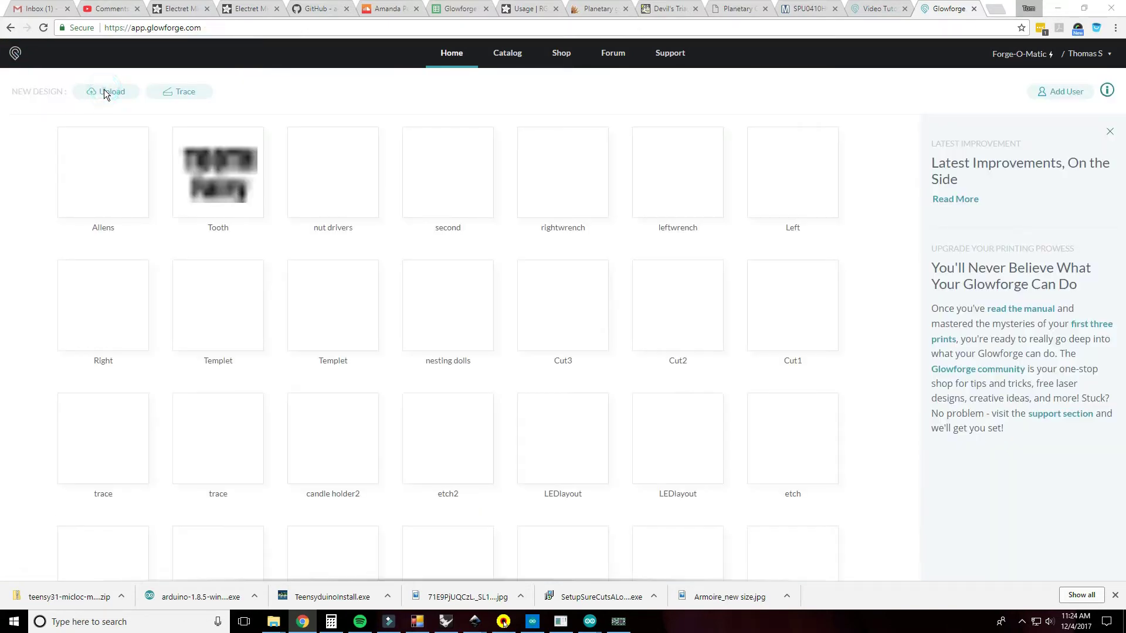
{"action": "left_click", "coordinate": [104, 91]}
{"action": "left_click", "coordinate": [159, 80]}
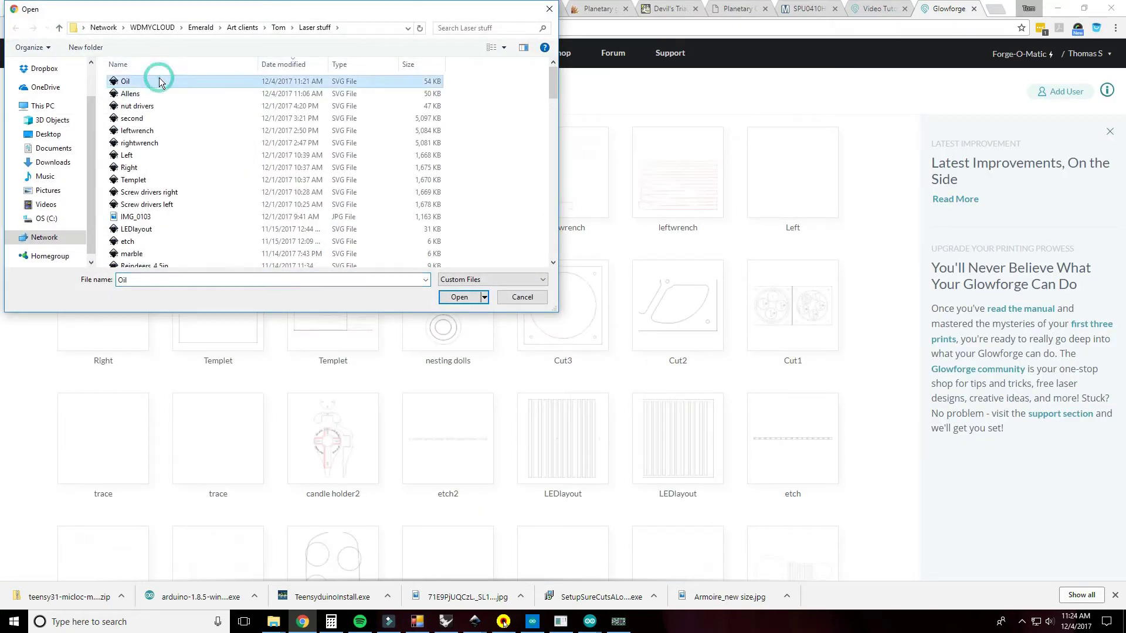
{"action": "left_click", "coordinate": [463, 299]}
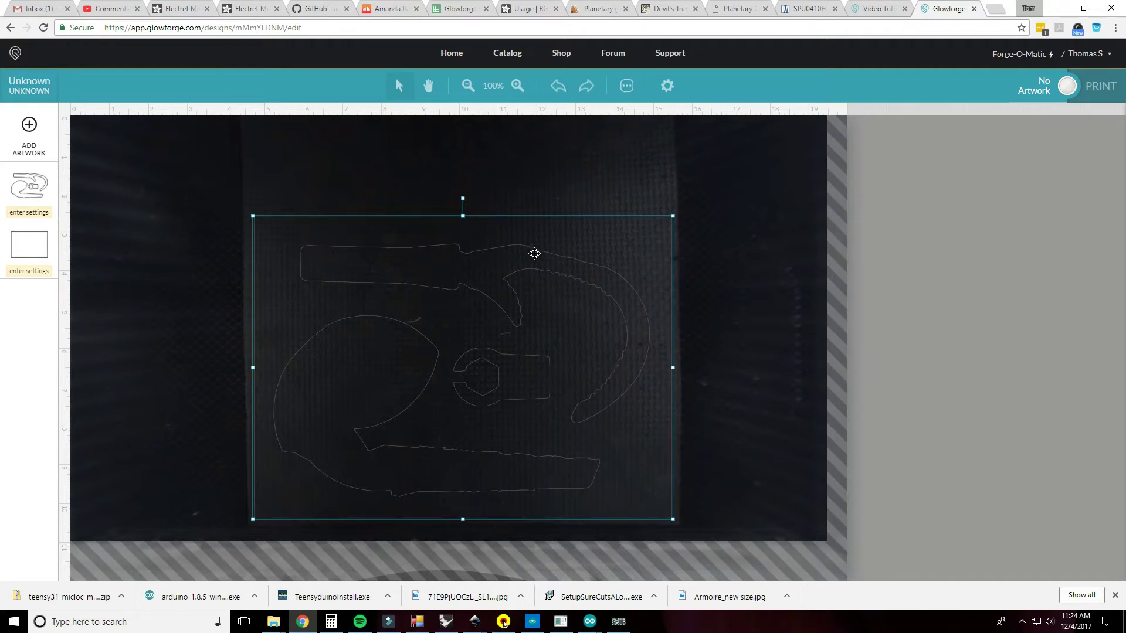
- Use an uncertified material with a thickness of 0.450 inches
{"action": "left_click", "coordinate": [19, 85]}
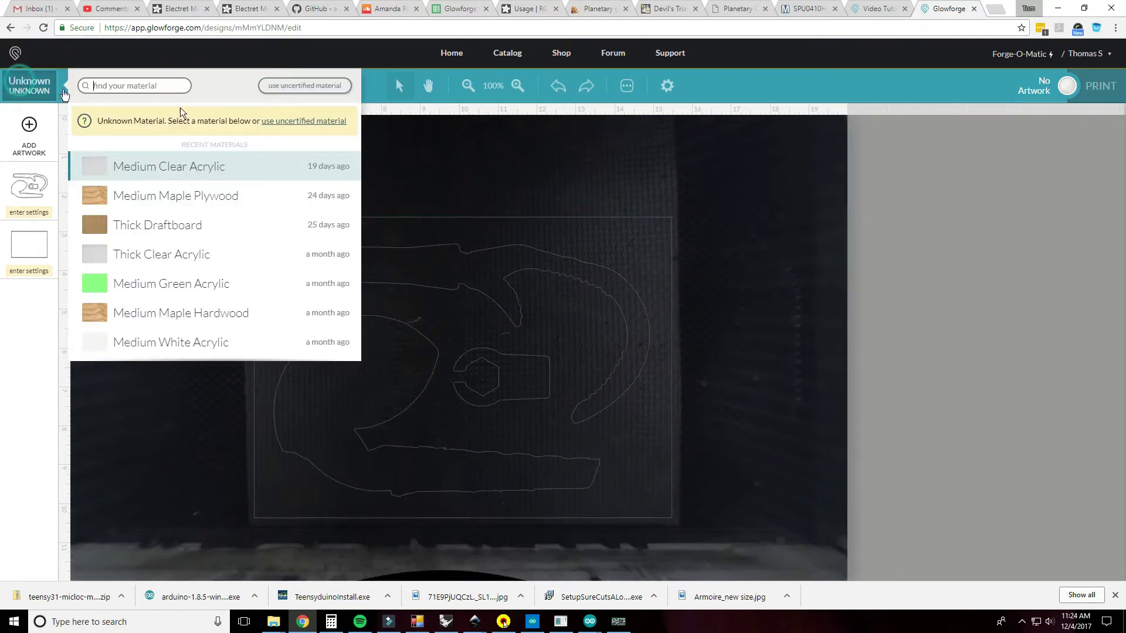
{"action": "left_click", "coordinate": [299, 87]}
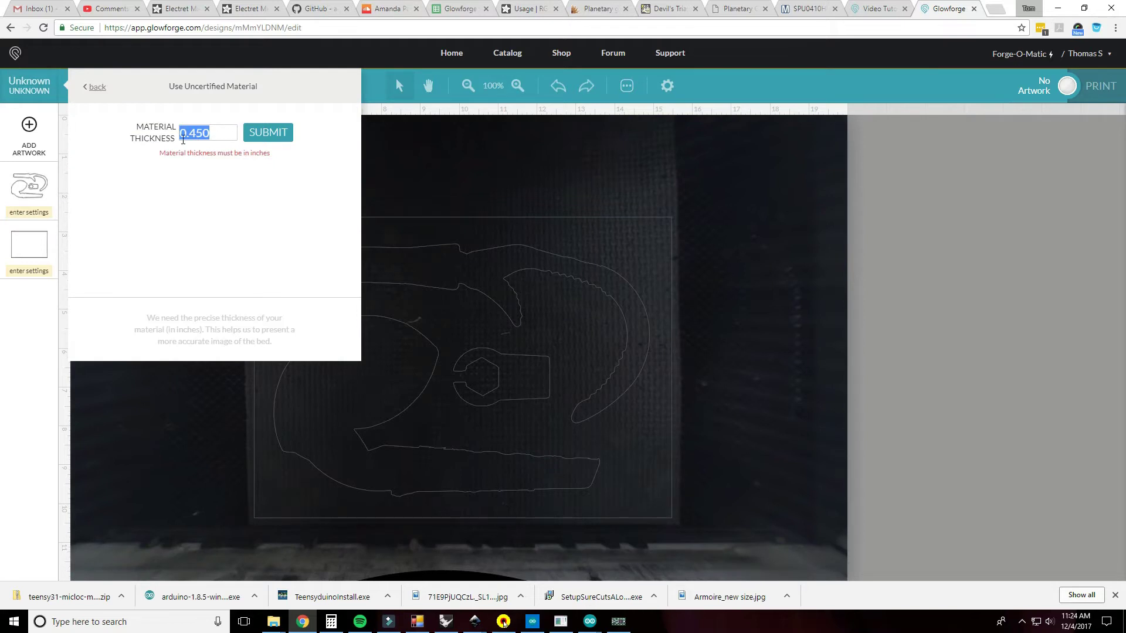
{"action": "left_click", "coordinate": [261, 142]}
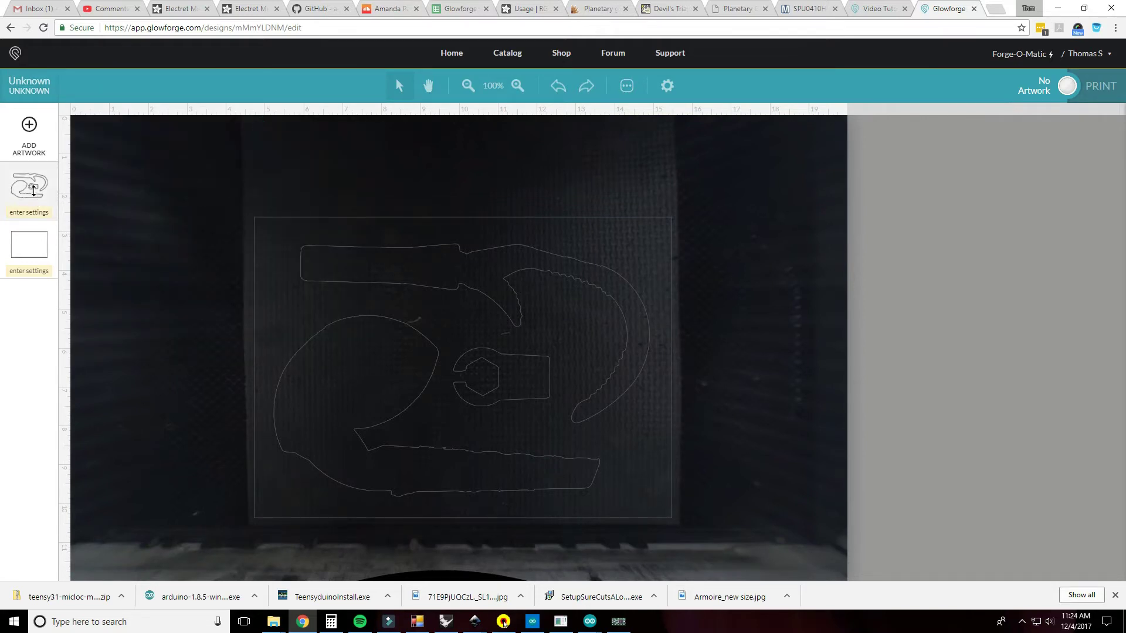
- Set the tool outlines to a manual cut with speed 200 and precision power 95
{"action": "left_click", "coordinate": [33, 190]}
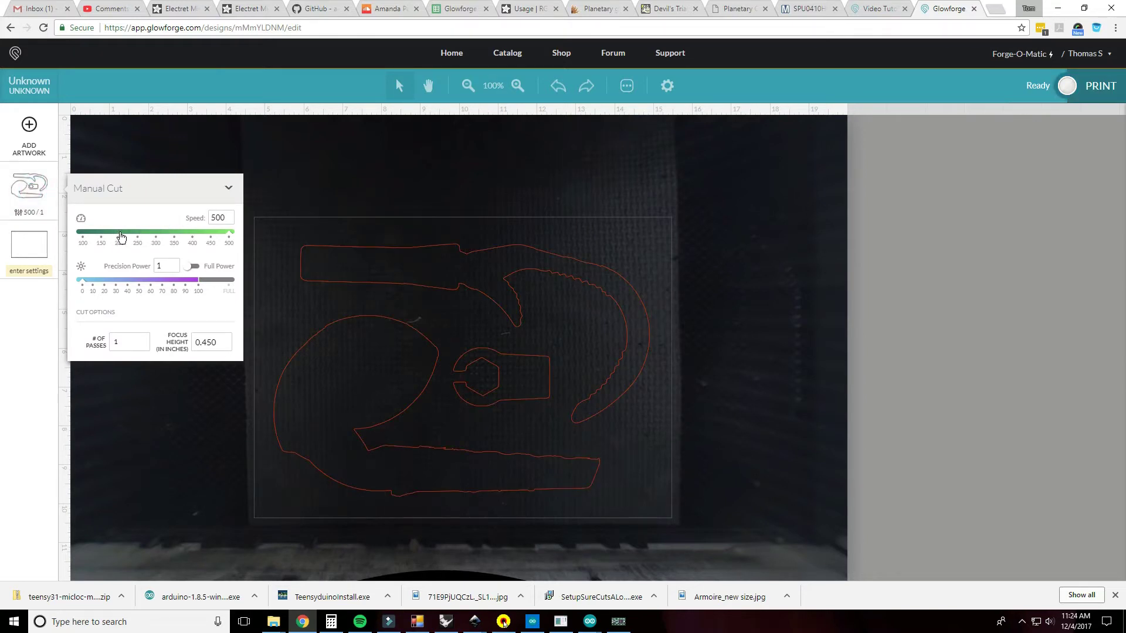
{"action": "left_click", "coordinate": [120, 233]}
{"action": "left_click", "coordinate": [190, 284]}
{"action": "left_click_drag", "start_coordinate": [191, 286], "coordinate": [195, 285]}
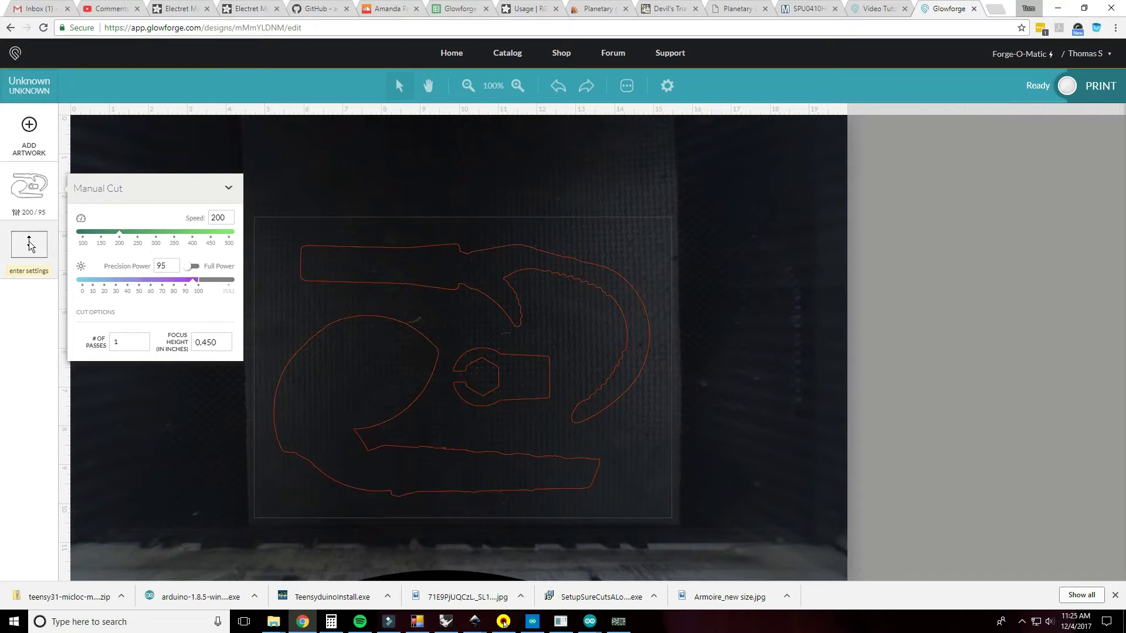
- Set the rectangle to a manual cut with speed 200 and precision power 95, and start preparing the print
{"action": "left_click", "coordinate": [44, 243]}
{"action": "left_click_drag", "start_coordinate": [118, 295], "coordinate": [120, 295]}
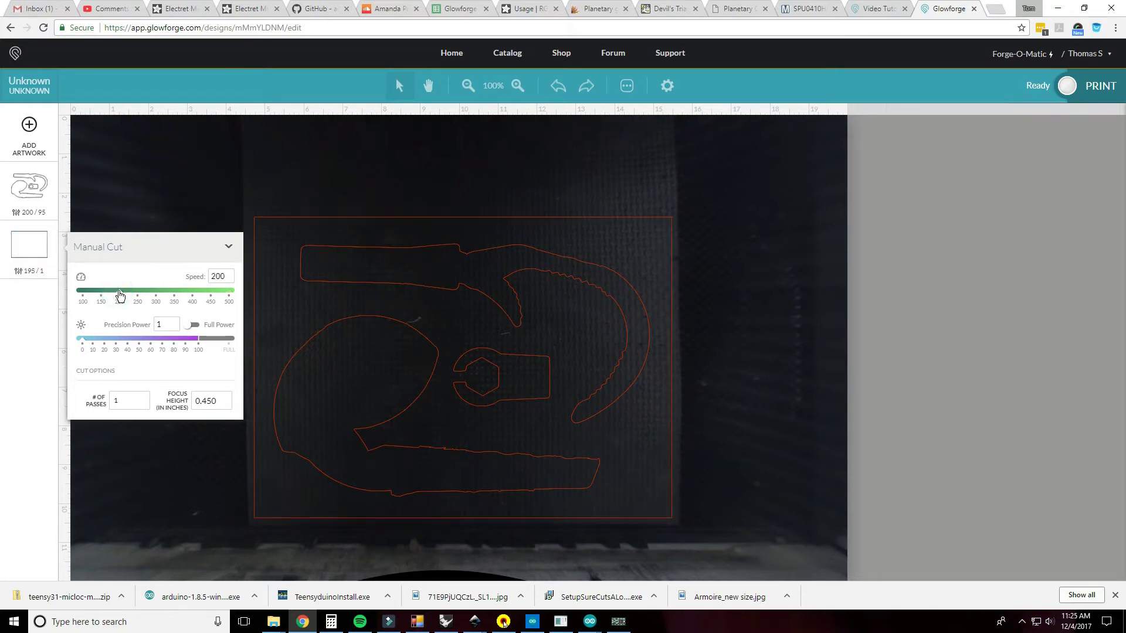
{"action": "left_click", "coordinate": [192, 340]}
{"action": "left_click_drag", "start_coordinate": [193, 343], "coordinate": [197, 344]}
{"action": "left_click", "coordinate": [1067, 87]}
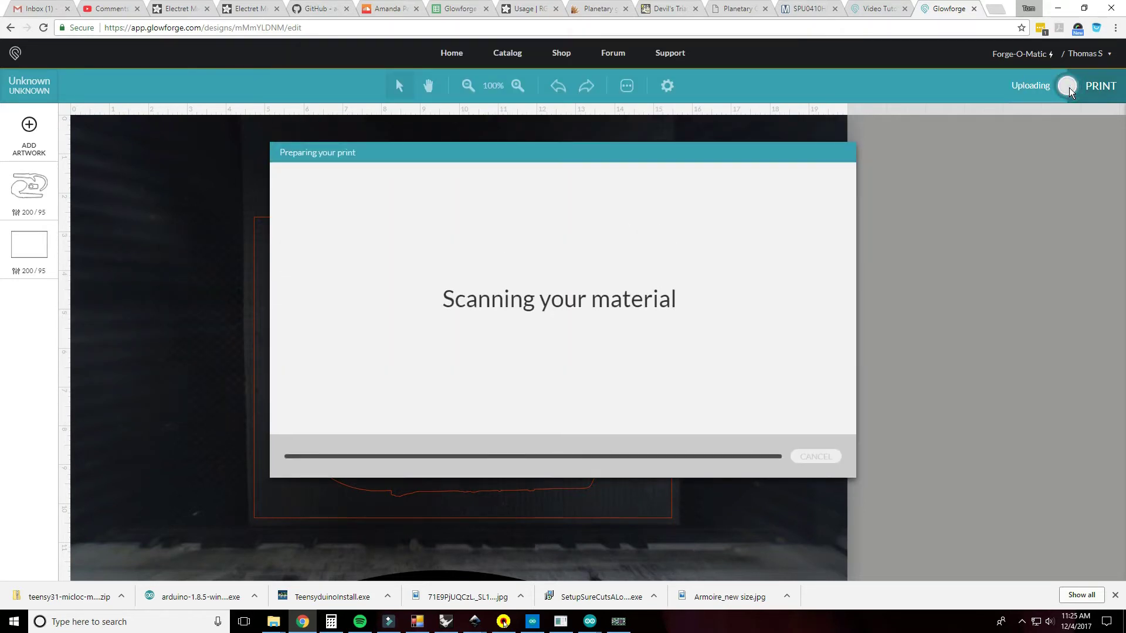